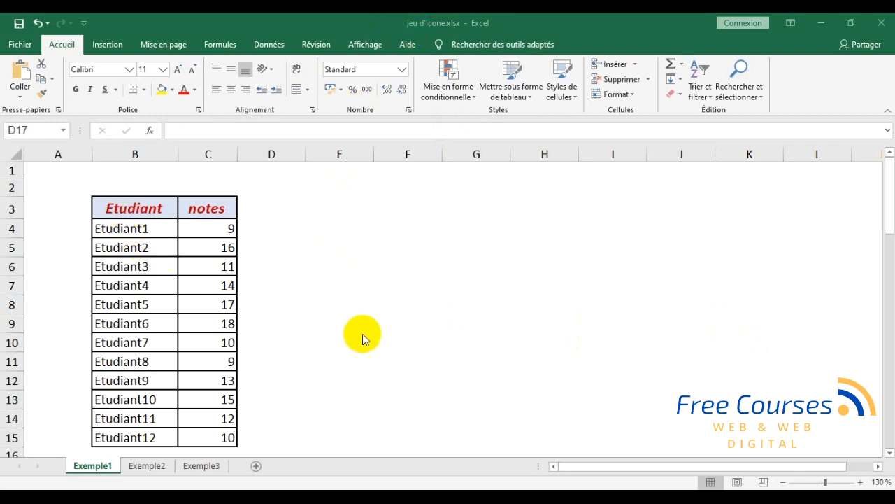
mouse_move(92, 476)
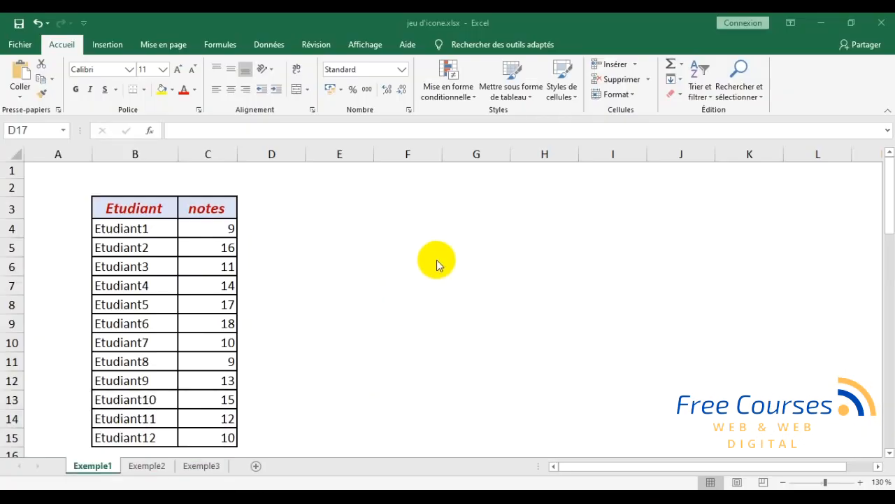
left_click(350, 278)
left_click(272, 228)
left_click(339, 305)
left_click(336, 224)
left_click(419, 308)
left_click(350, 189)
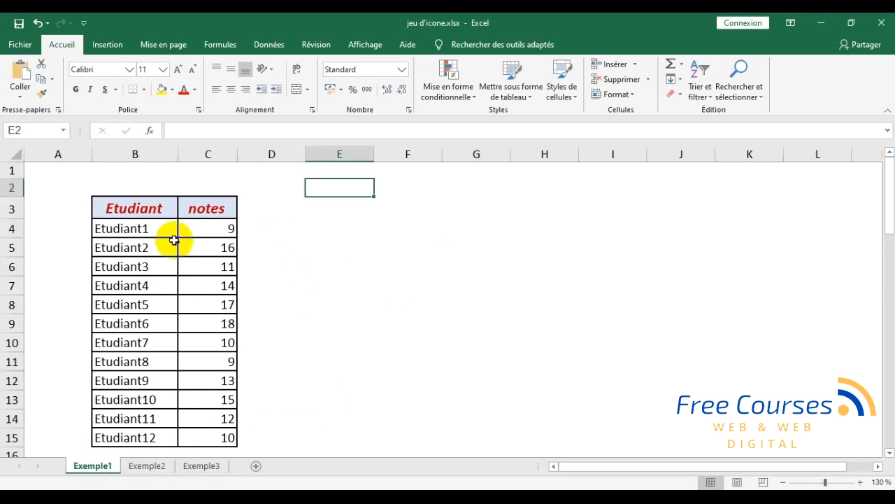
left_click(105, 212)
left_click(335, 270)
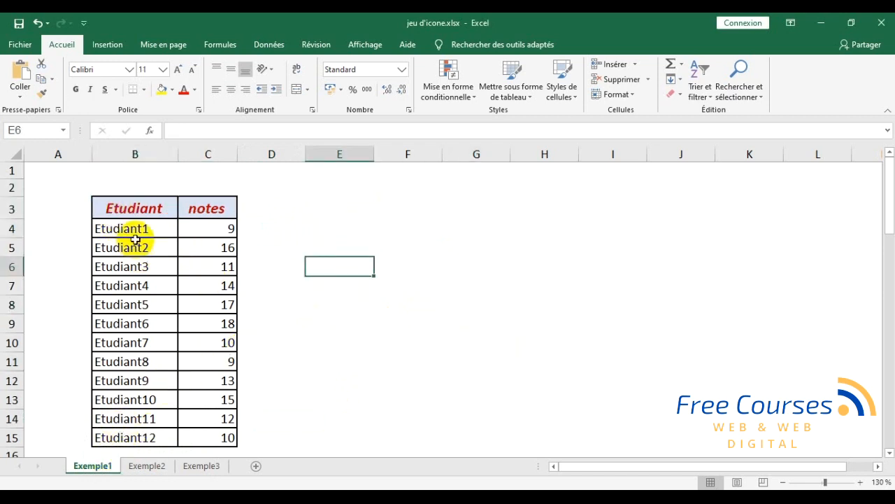
- Examine the student and grade table in B3:C15 on the Exemple1 sheet
left_click_drag(127, 205, 219, 438)
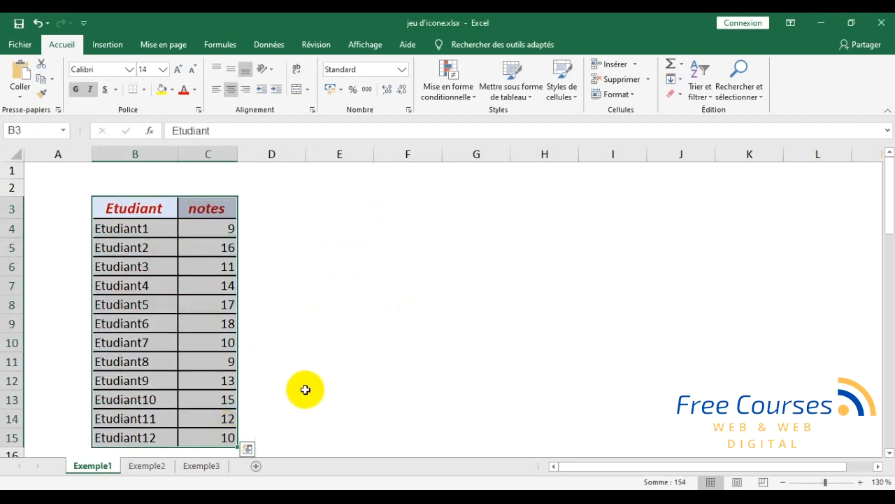
left_click(342, 358)
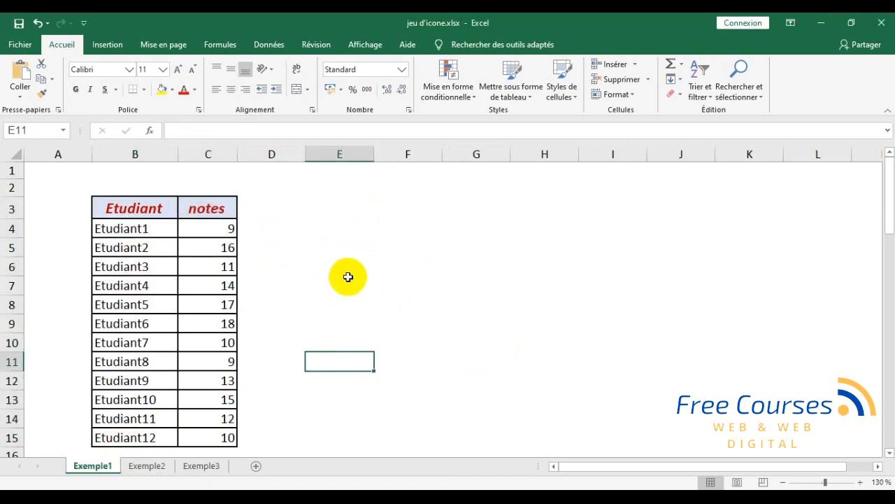
left_click_drag(123, 211, 215, 439)
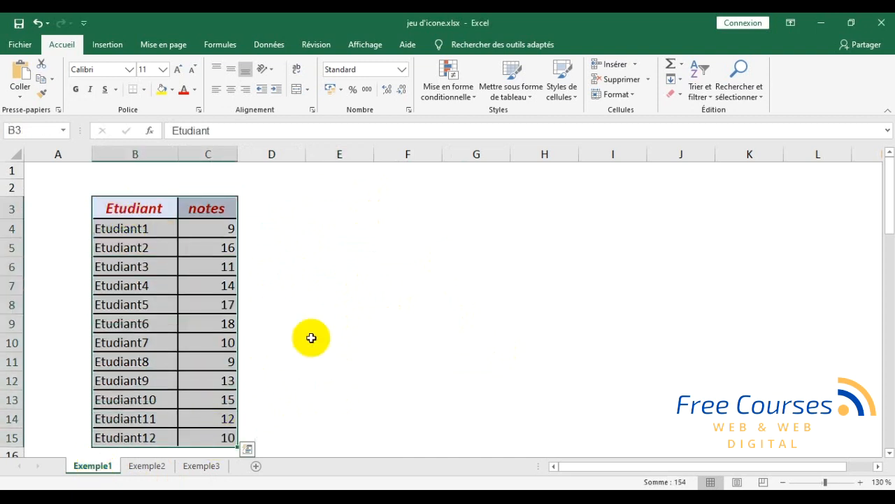
left_click(346, 308)
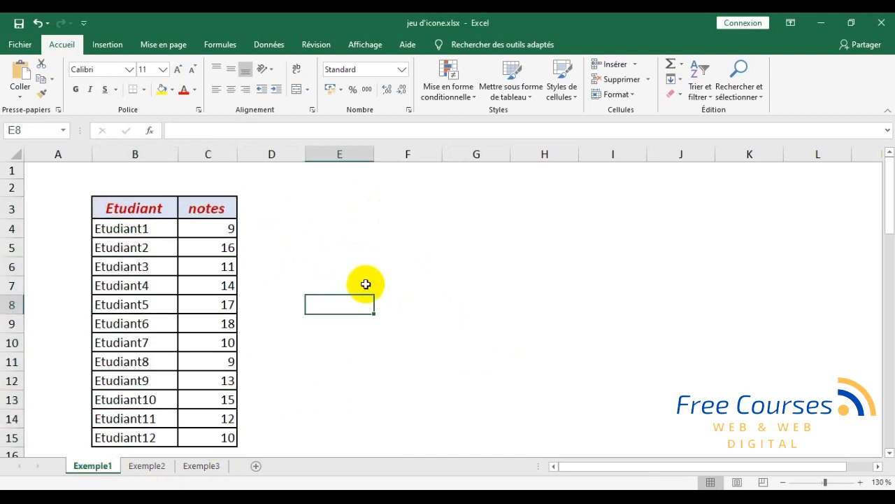
left_click(147, 230)
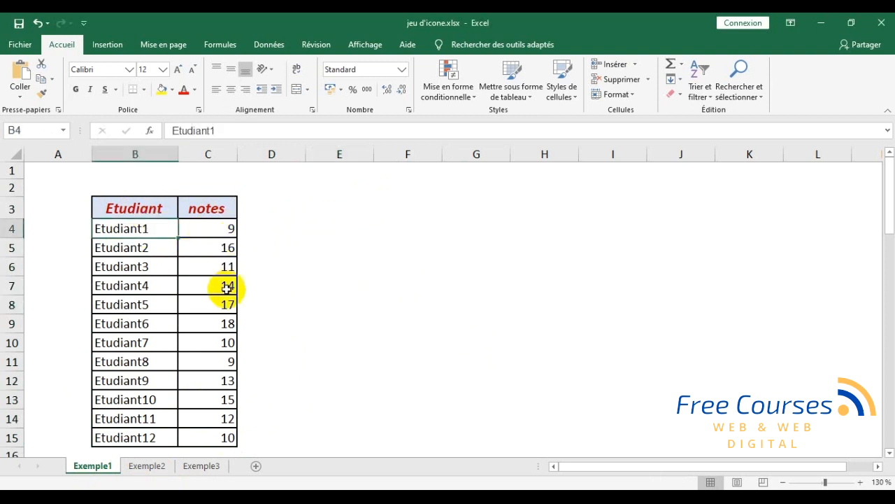
left_click(231, 231)
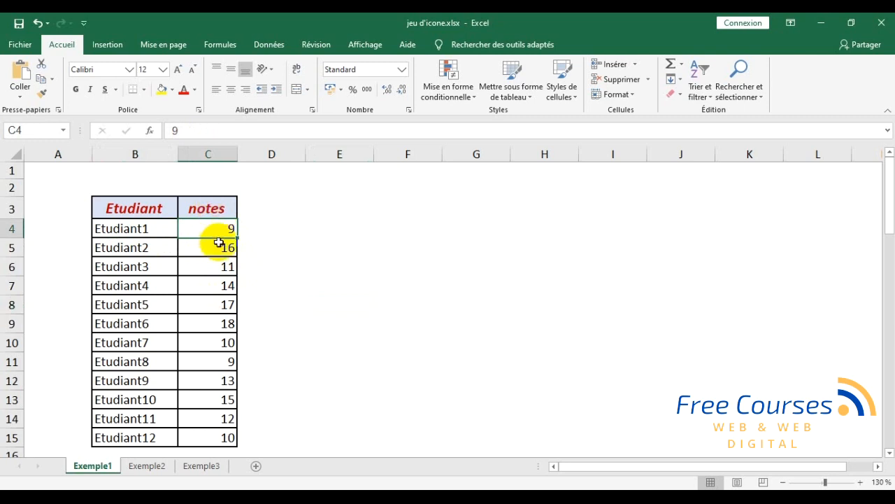
left_click(293, 247)
left_click(209, 305)
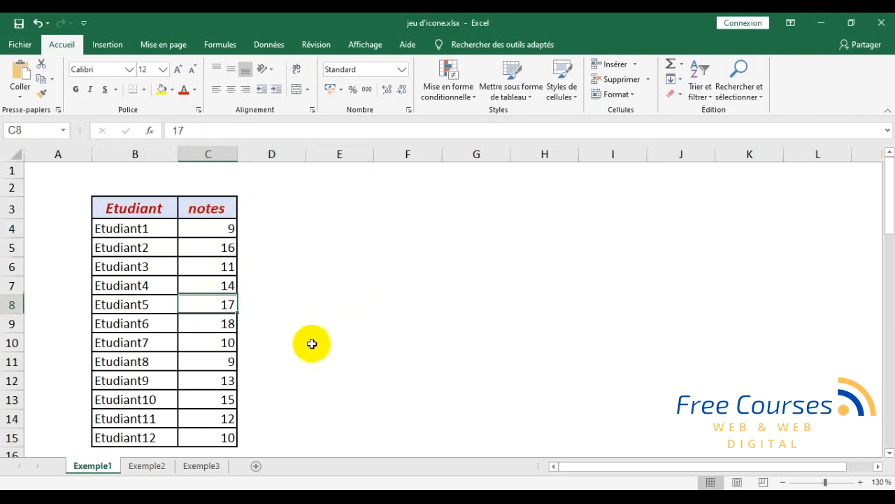
left_click(311, 343)
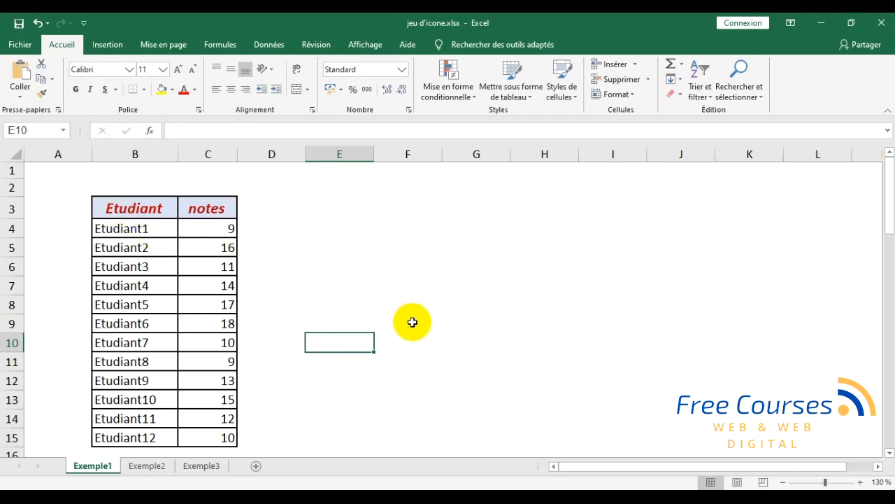
- Review the written instructions, the pictured icon-set rule settings and the sample result table on the Exemple1 sheet
scroll(410, 320, "down", 10)
scroll(410, 320, "down", 6)
scroll(410, 321, "up", 1)
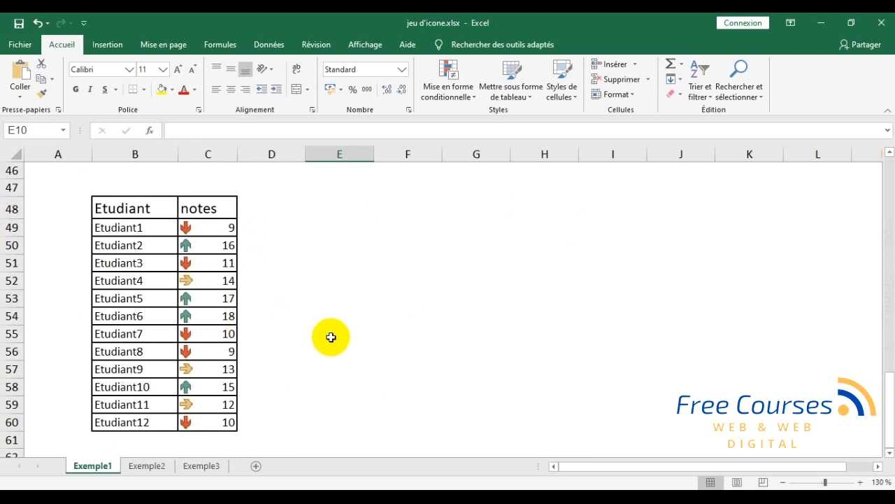
scroll(330, 336, "up", 13)
scroll(331, 341, "up", 2)
scroll(331, 340, "down", 5)
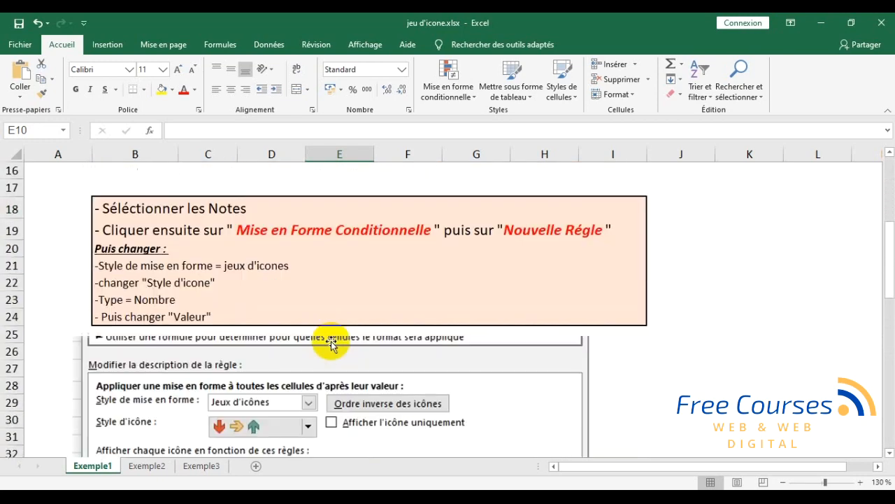
scroll(331, 341, "up", 3)
scroll(331, 341, "up", 2)
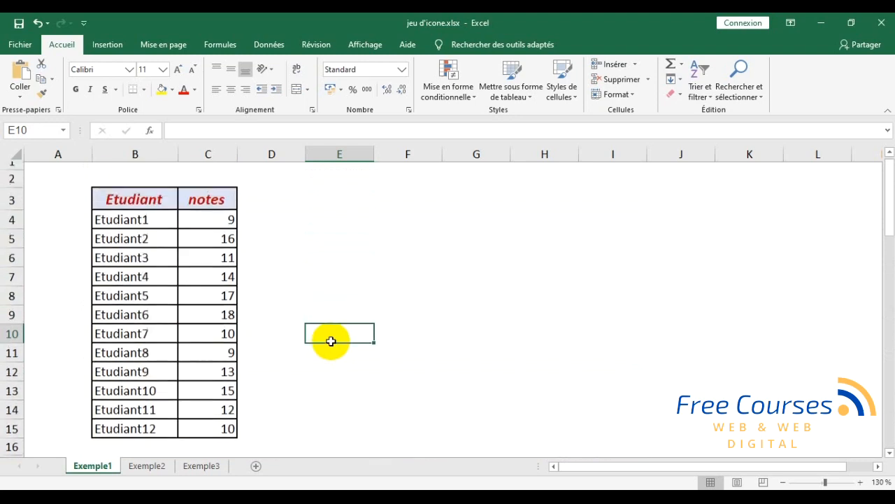
scroll(331, 341, "down", 3)
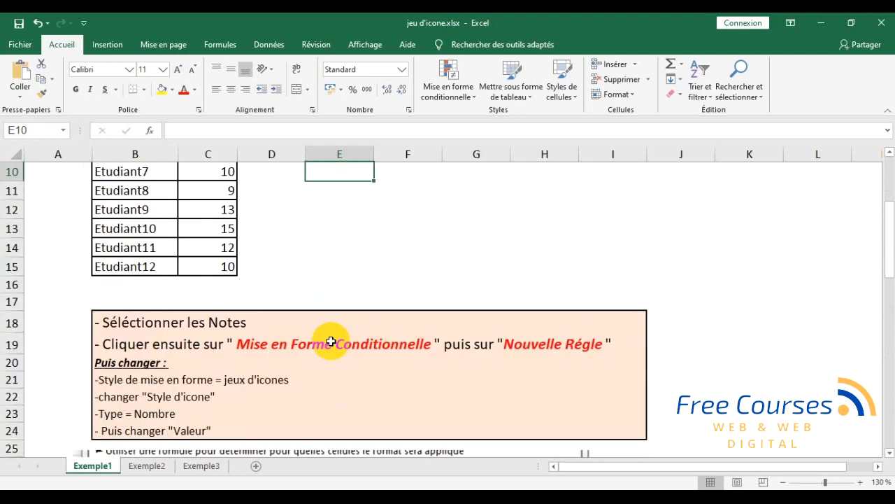
scroll(331, 341, "down", 4)
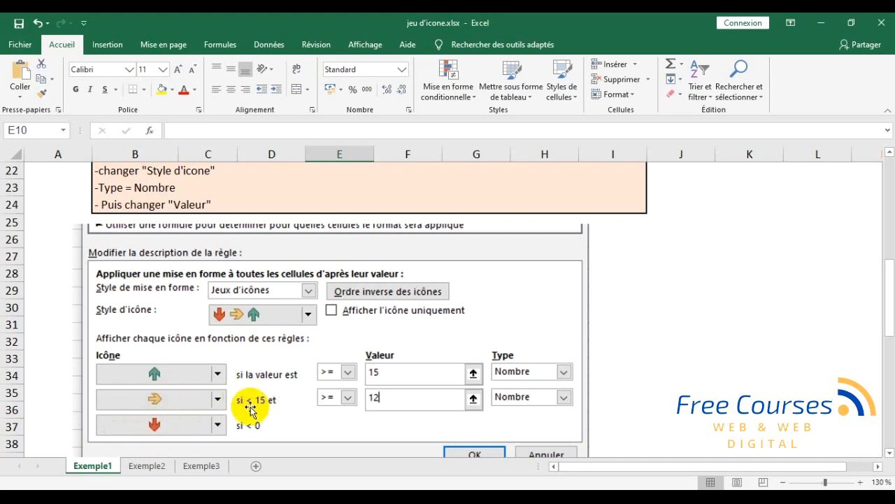
scroll(249, 402, "up", 5)
scroll(245, 406, "down", 13)
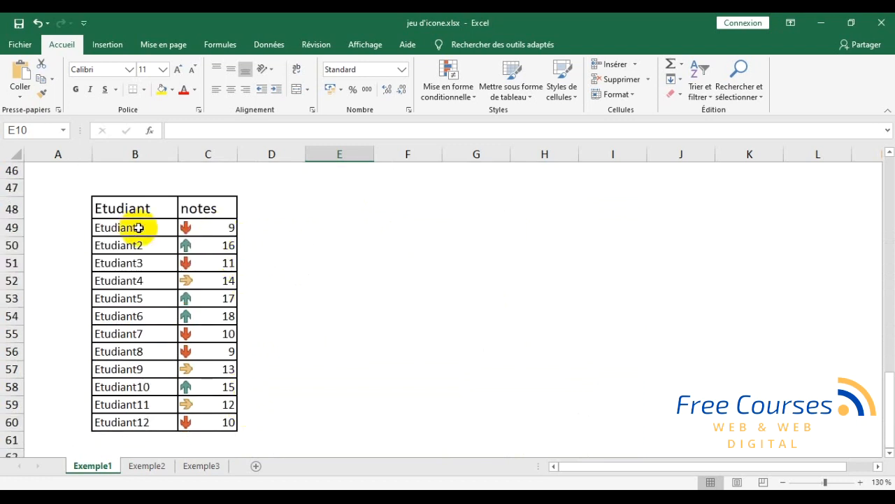
- Inspect the grades and their arrow icons in the sample result table, comparing the green, yellow and red arrows
left_click(207, 245)
left_click(223, 301)
left_click(227, 316)
left_click(227, 387)
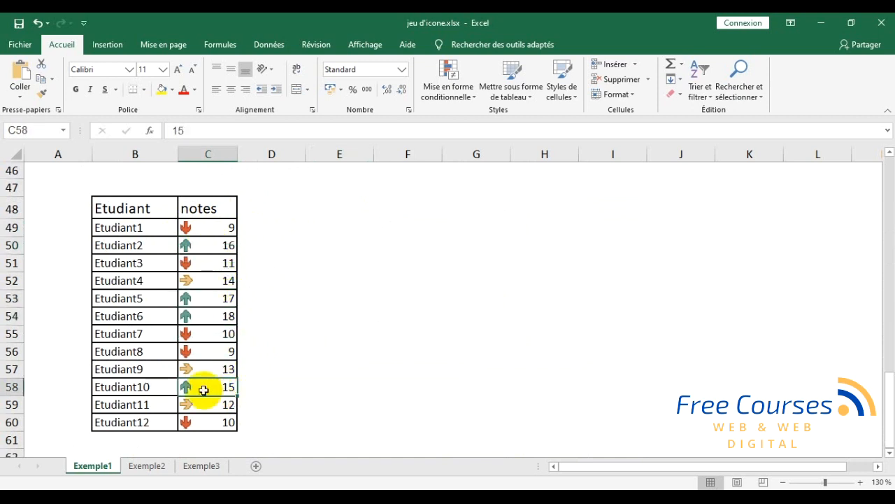
left_click(210, 283)
left_click(219, 246)
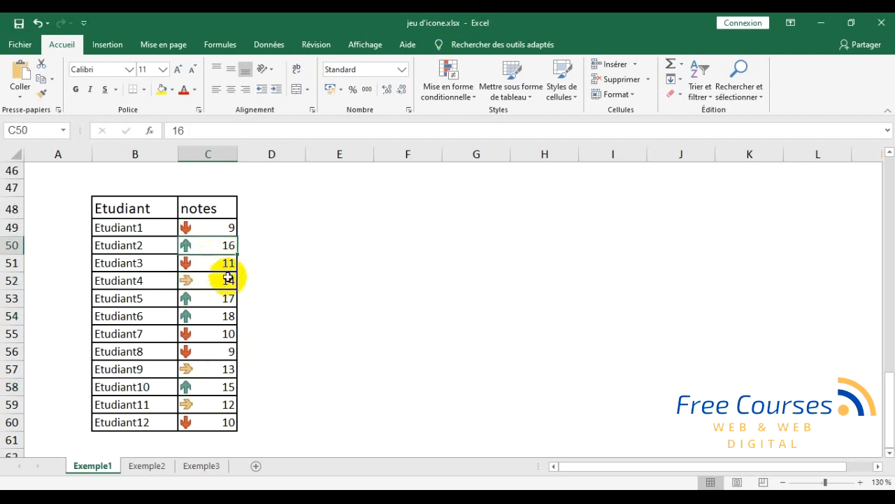
left_click(232, 299)
left_click(234, 316)
left_click(223, 282)
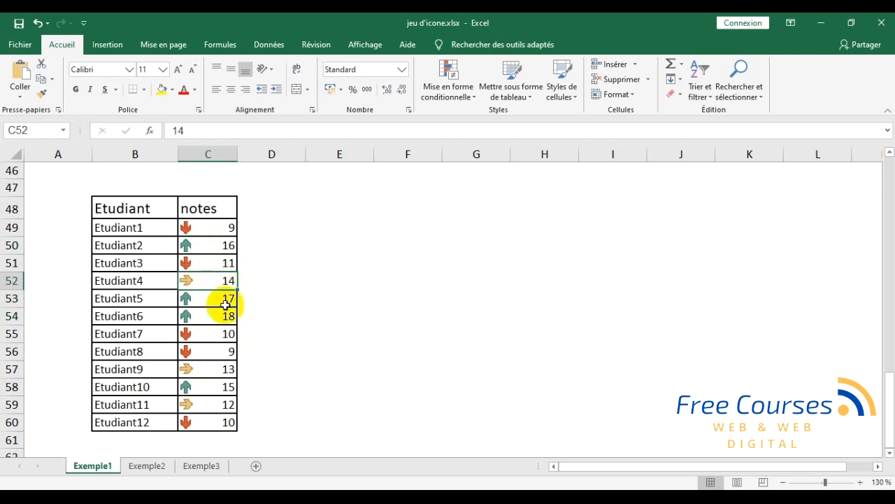
left_click(225, 370)
left_click(221, 403)
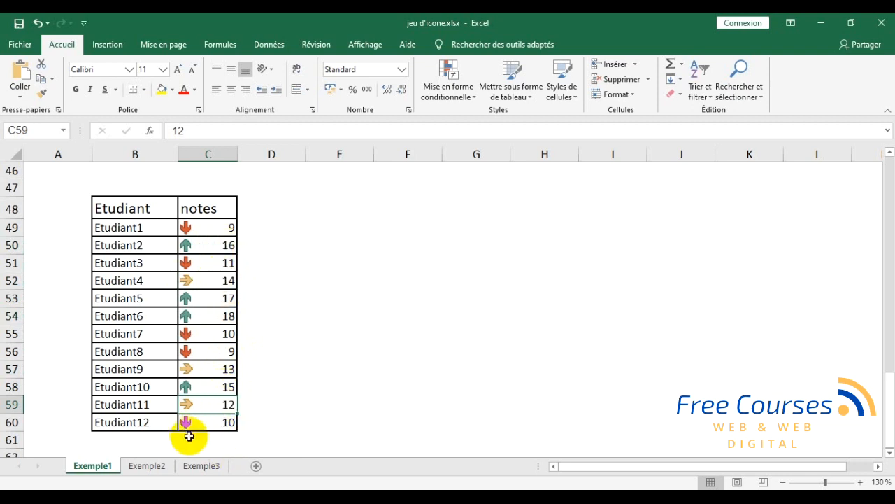
left_click(204, 425)
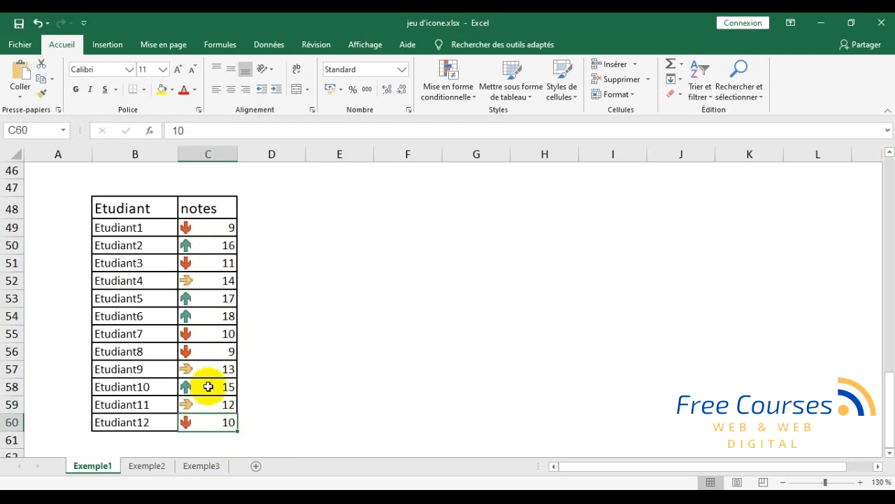
- Select the grades in C4:C15 and open a new conditional formatting rule for them
scroll(296, 345, "up", 12)
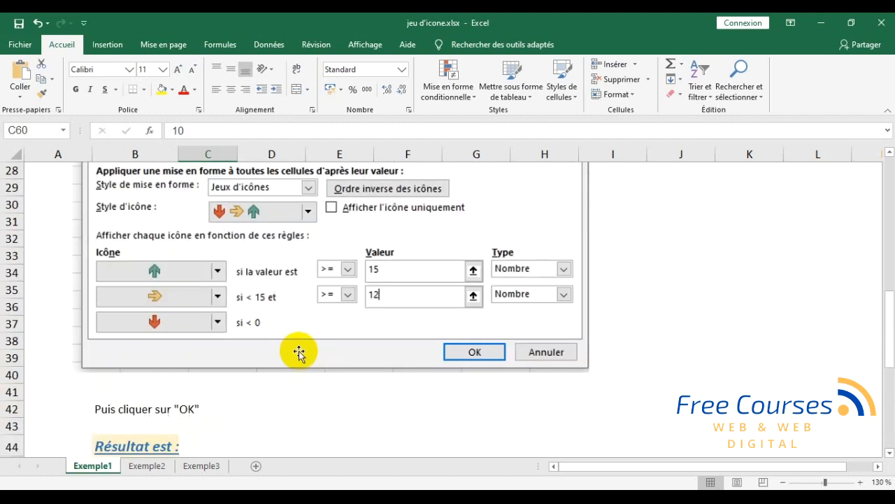
scroll(299, 350, "up", 3)
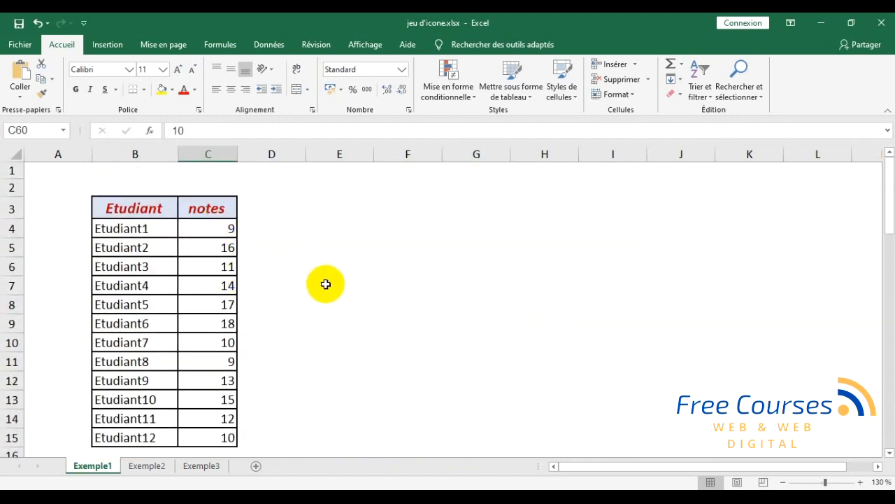
scroll(323, 284, "down", 3)
scroll(266, 286, "up", 3)
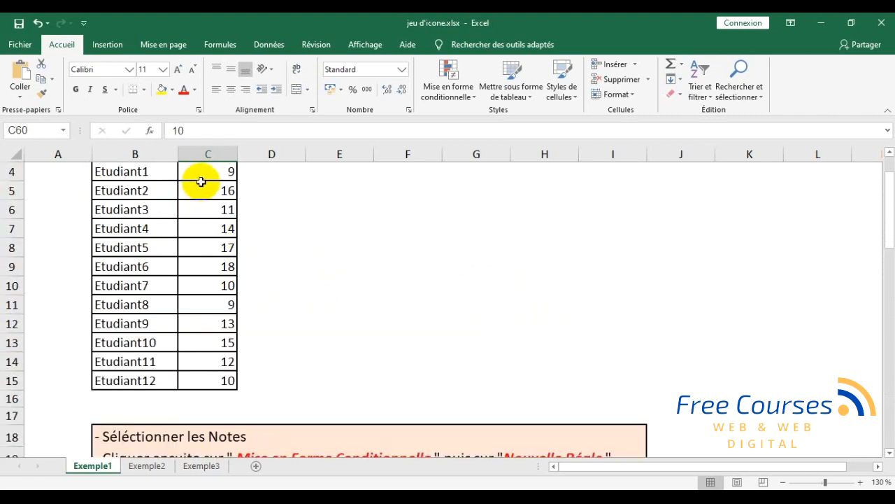
left_click_drag(208, 230, 238, 417)
scroll(292, 365, "down", 3)
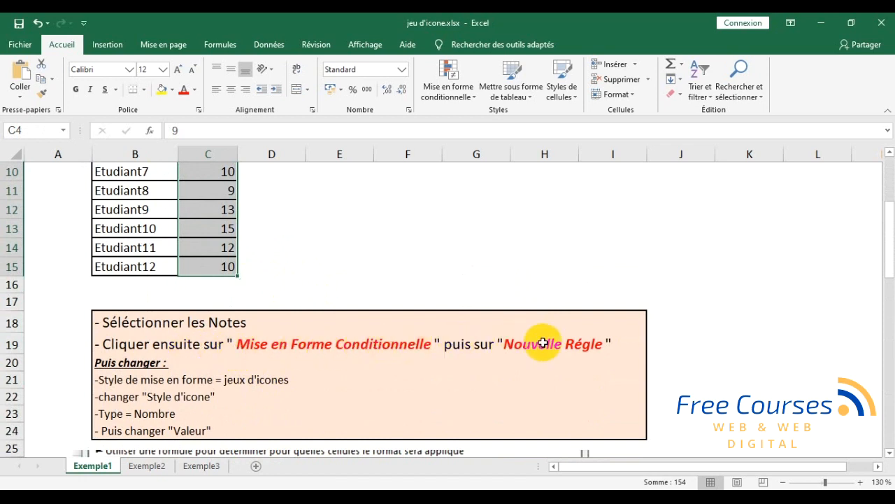
scroll(473, 303, "up", 3)
scroll(471, 303, "down", 1)
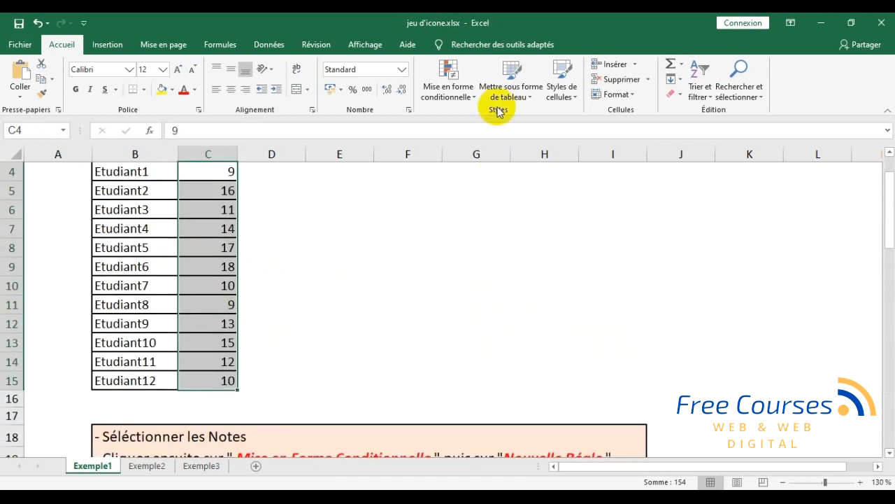
scroll(334, 214, "up", 1)
left_click_drag(211, 223, 228, 438)
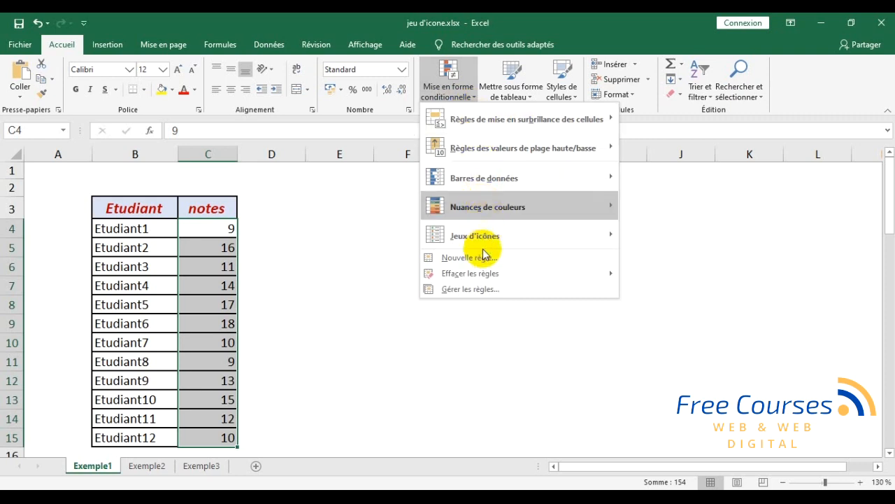
mouse_move(477, 238)
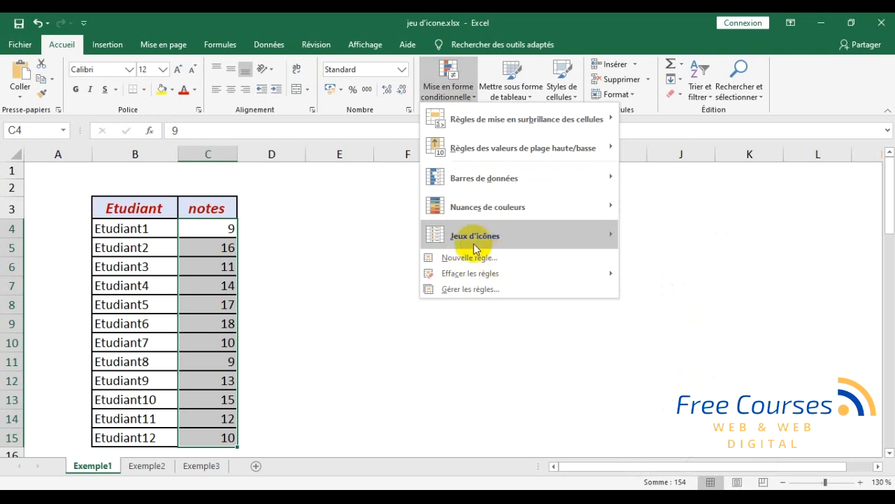
mouse_move(554, 233)
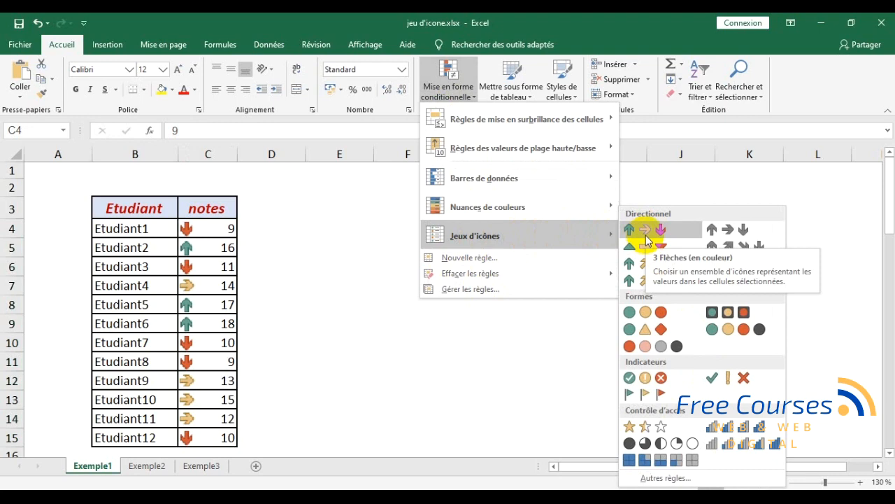
left_click(479, 260)
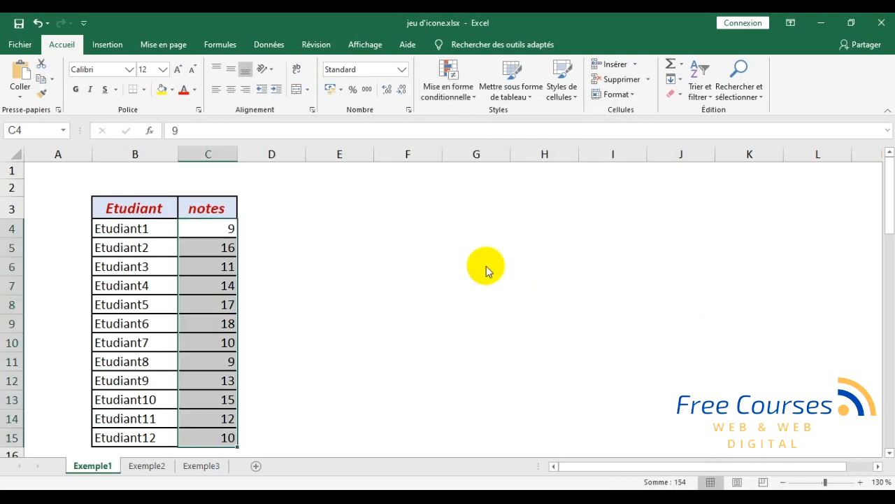
- Set the rule type to "Mettre en forme toutes les cellules d'après leur valeur"
left_click_drag(481, 179, 484, 120)
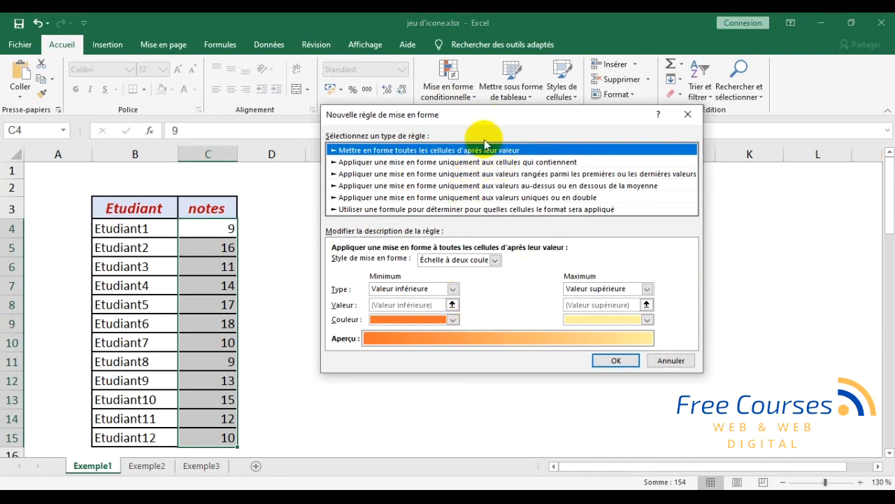
left_click_drag(481, 112, 482, 125)
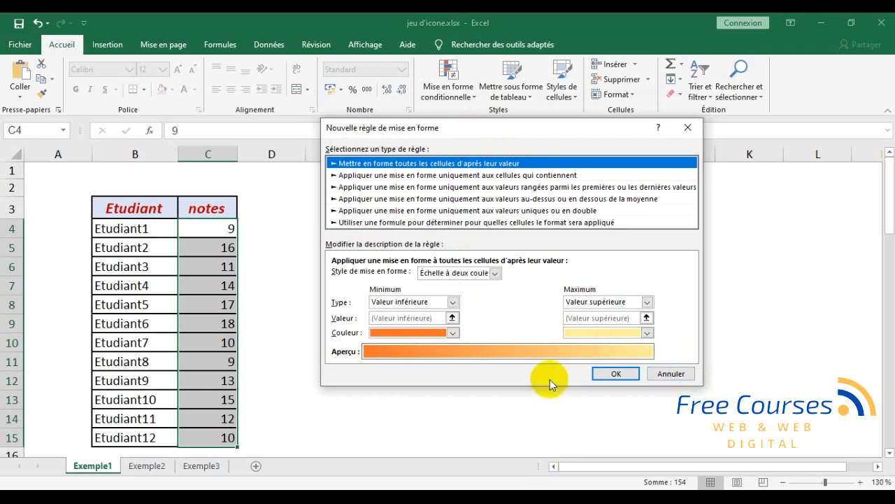
left_click(449, 176)
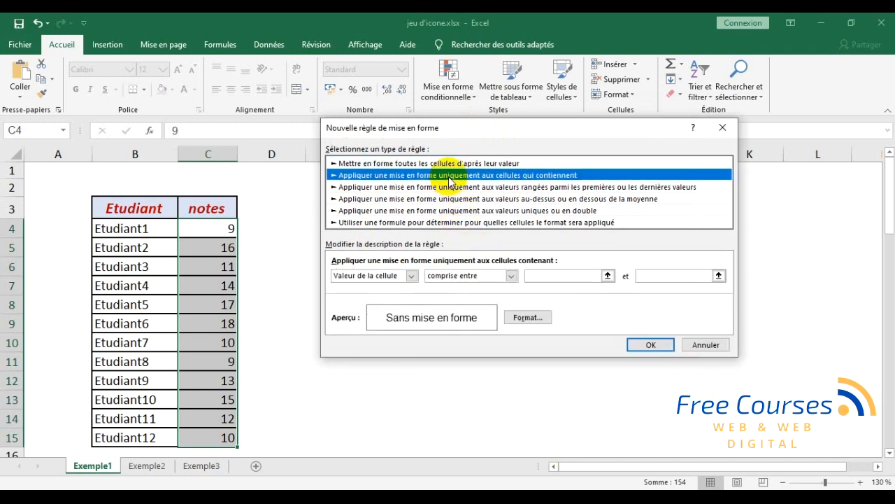
left_click(436, 165)
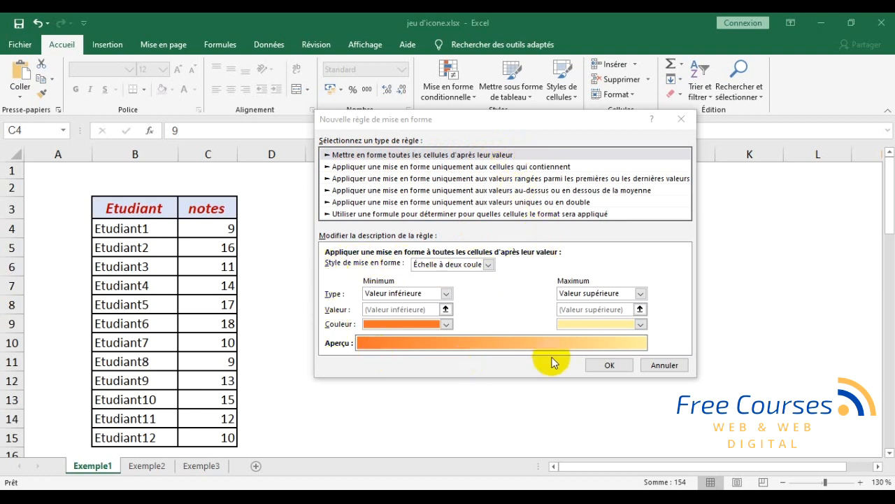
- Set the new rule's formatting style to "Jeux d'icônes"
left_click(489, 264)
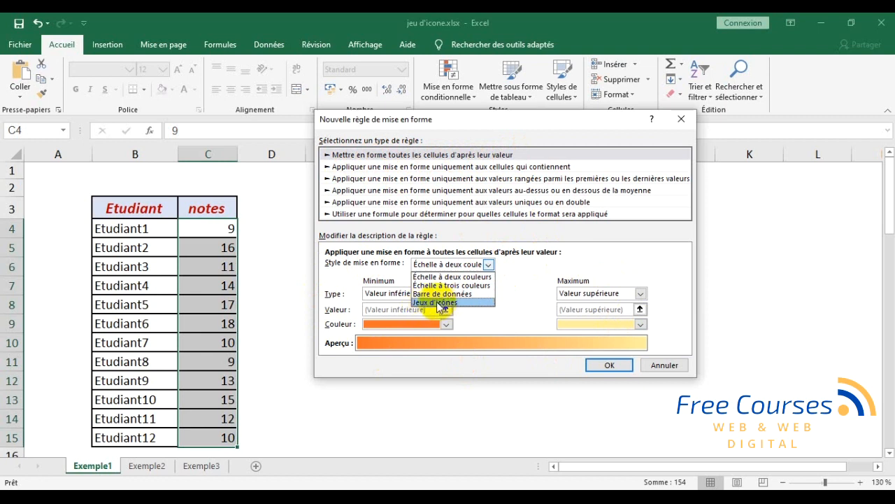
left_click(491, 264)
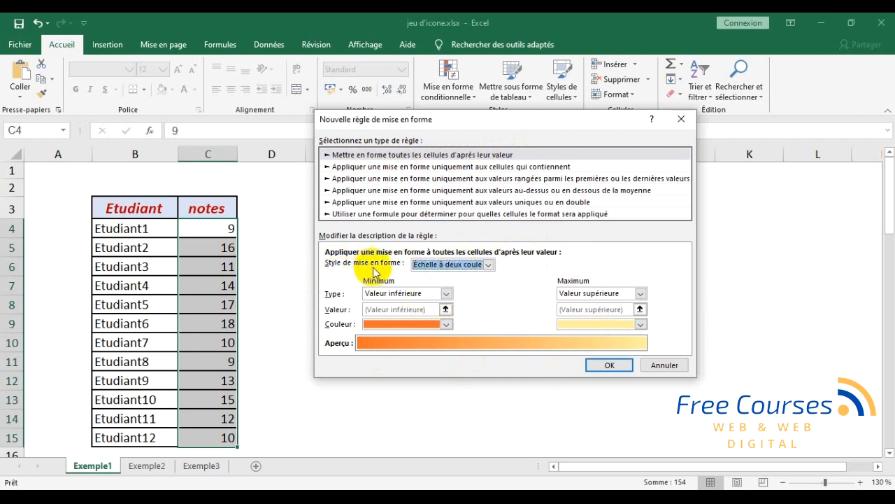
left_click(488, 264)
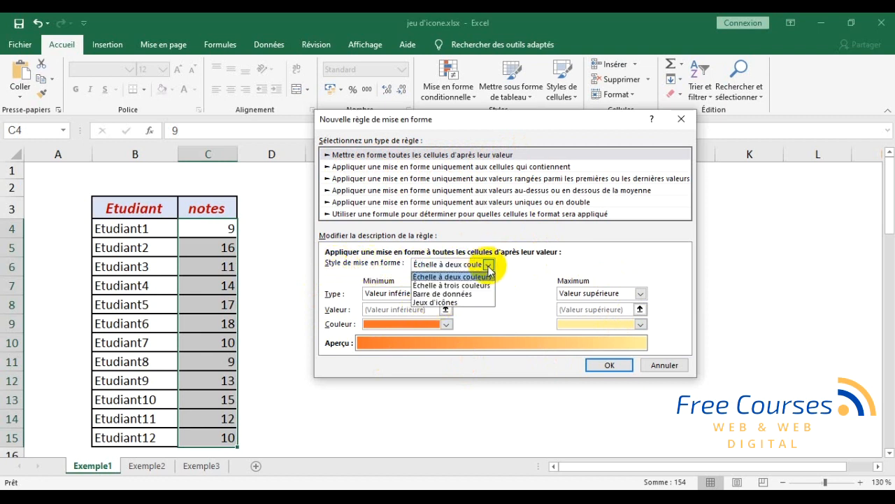
left_click(435, 302)
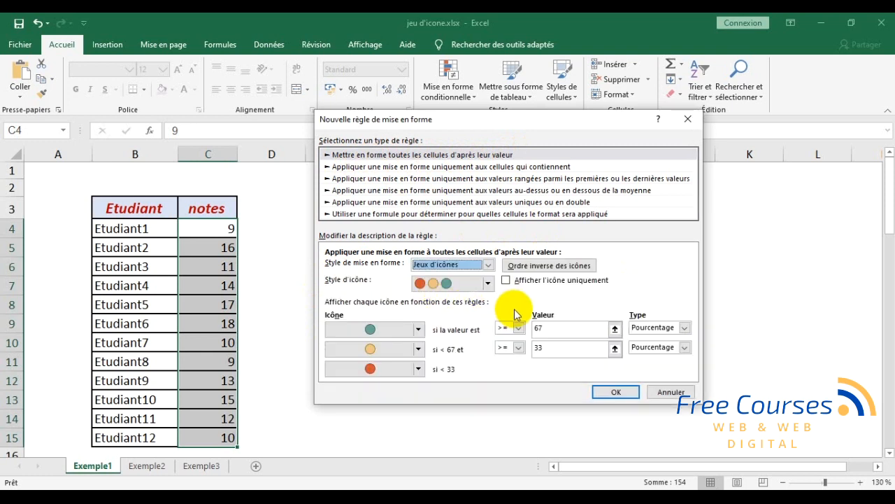
- Browse the available icon styles and choose the three coloured arrows (red down, yellow sideways, green up) for the rule
left_click(463, 283)
left_click(488, 283)
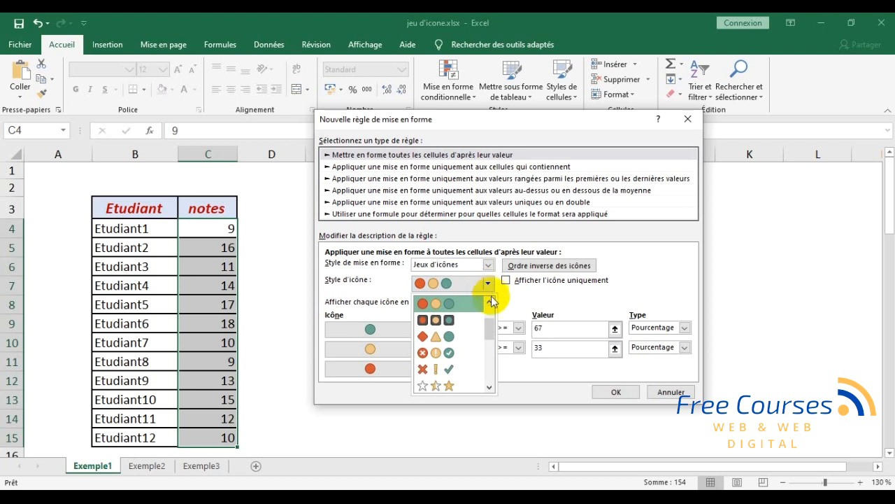
left_click(491, 385)
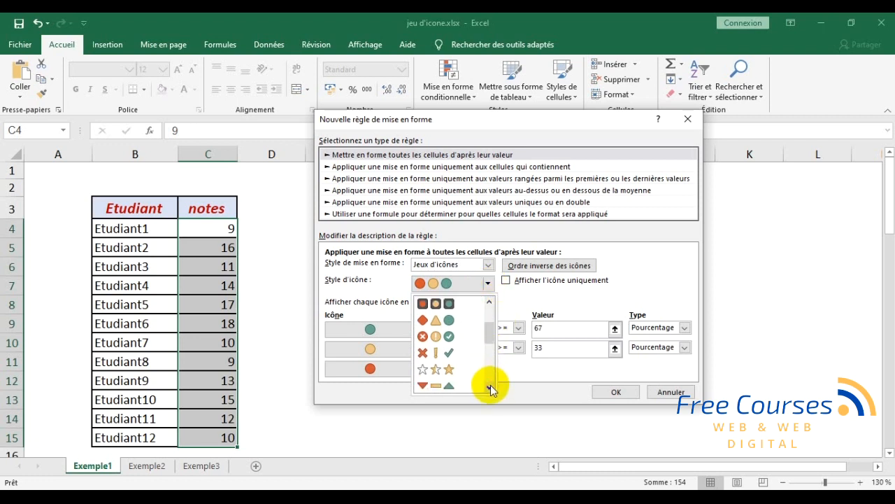
left_click(488, 301)
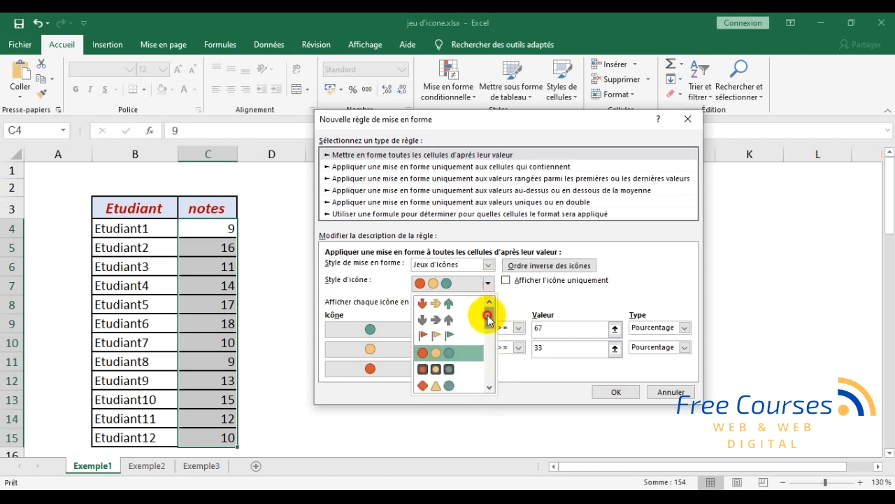
left_click_drag(488, 302, 490, 362)
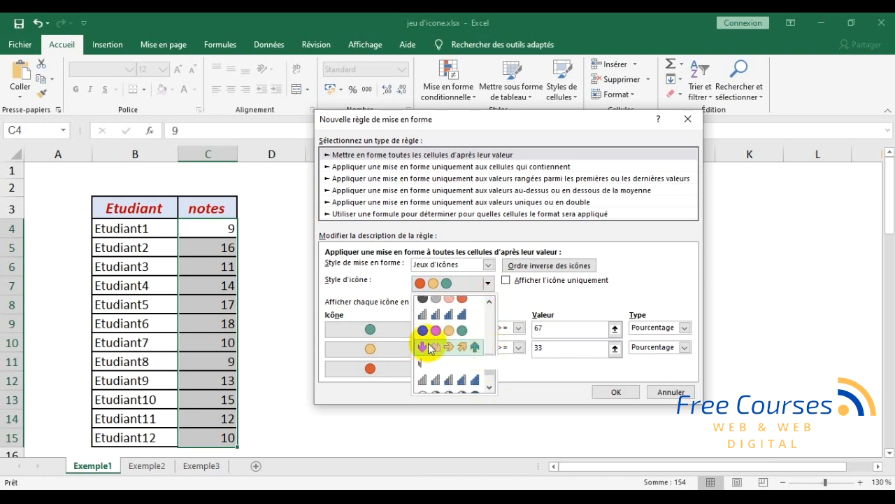
scroll(469, 363, "down", 2)
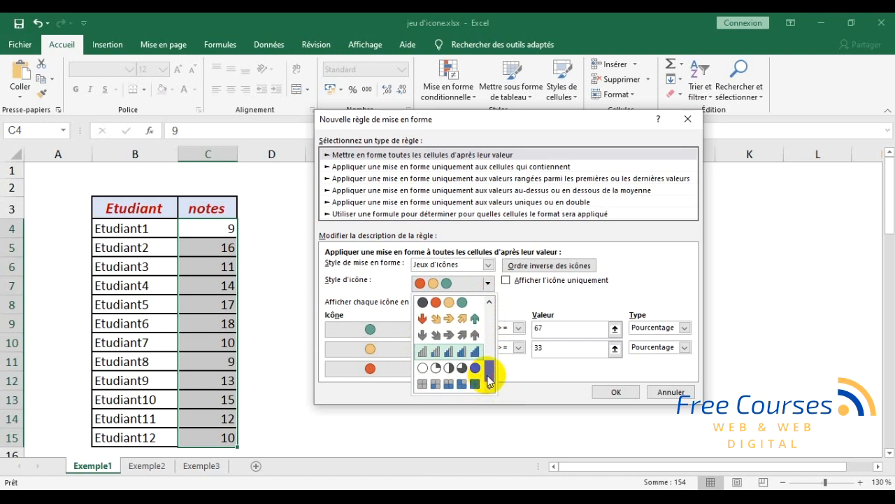
left_click_drag(488, 371, 490, 304)
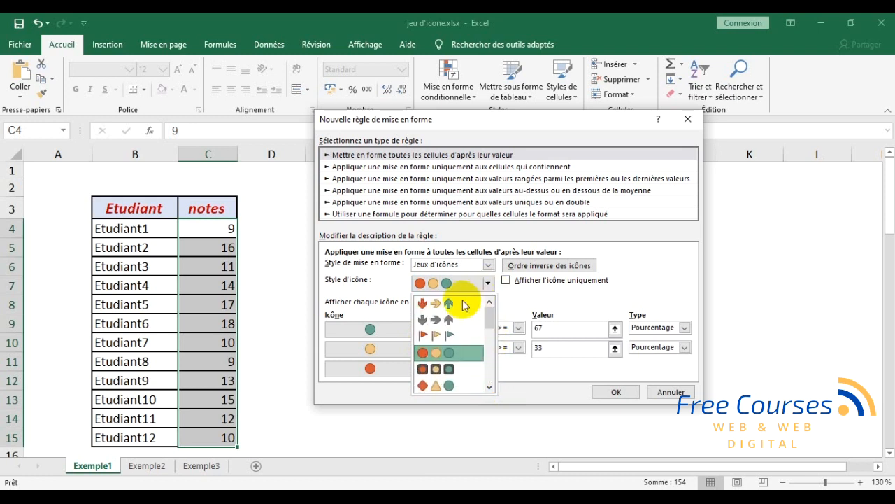
left_click(450, 306)
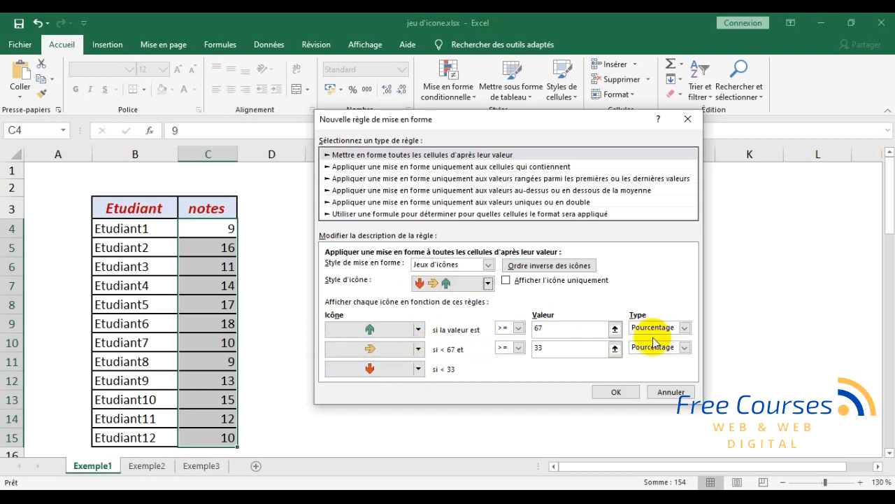
- Set the value type of both icon thresholds to "Nombre"
left_click(684, 327)
left_click(670, 337)
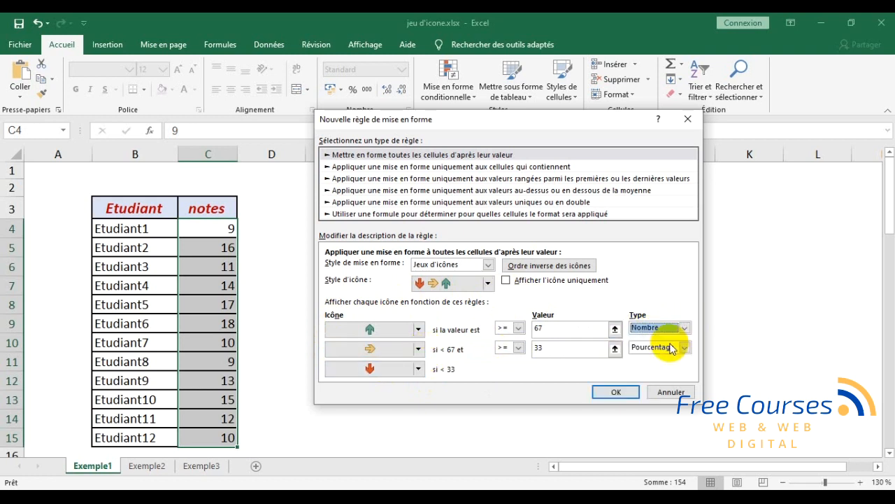
left_click(684, 347)
left_click(676, 360)
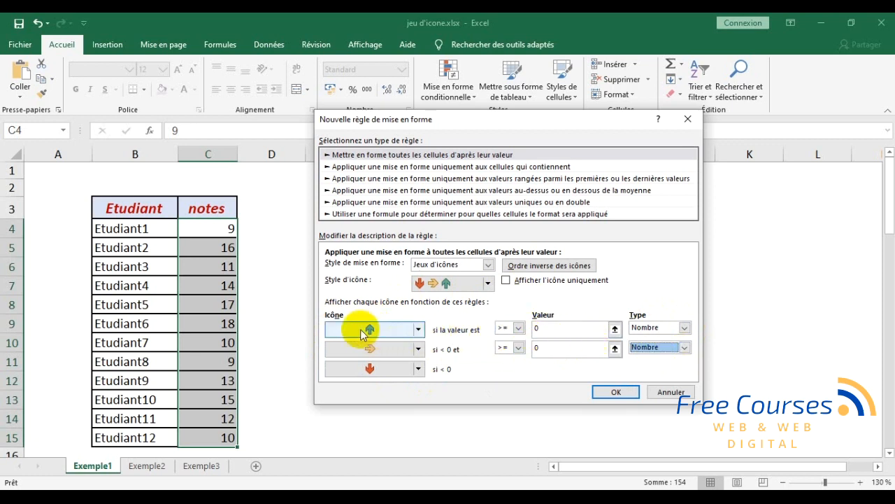
- Set the green arrow's threshold to >= 15 and the yellow arrow's to >= 12, and apply the rule to the grades
left_click_drag(554, 330, 487, 330)
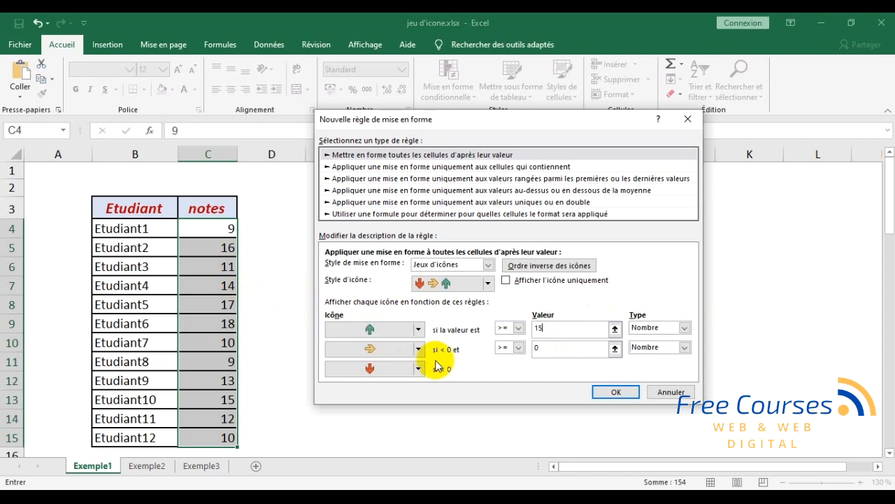
left_click_drag(542, 350, 502, 351)
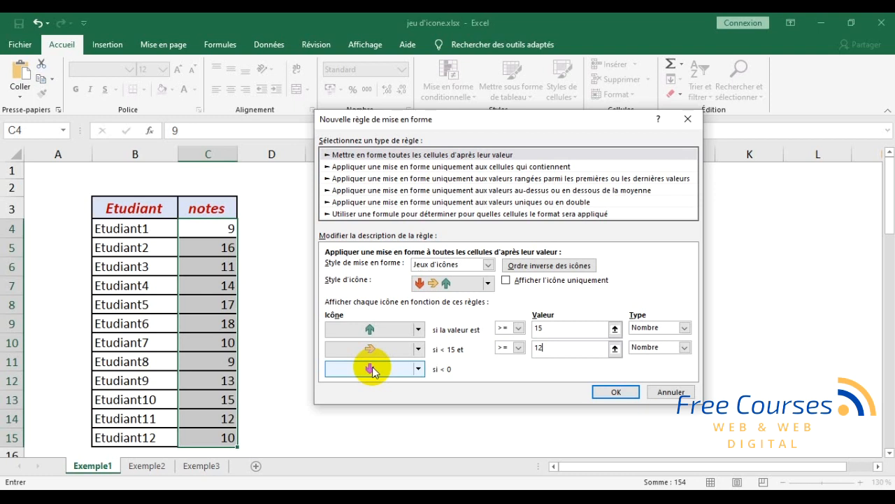
left_click(563, 329)
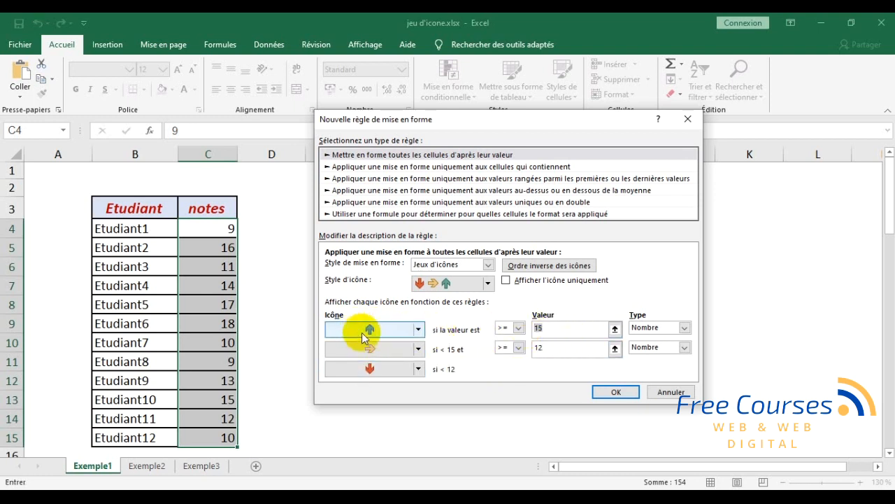
left_click(556, 345)
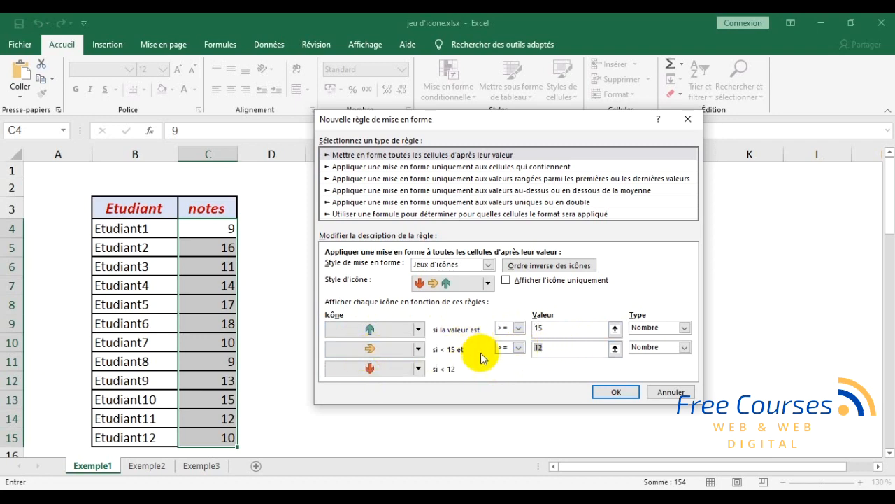
left_click(613, 392)
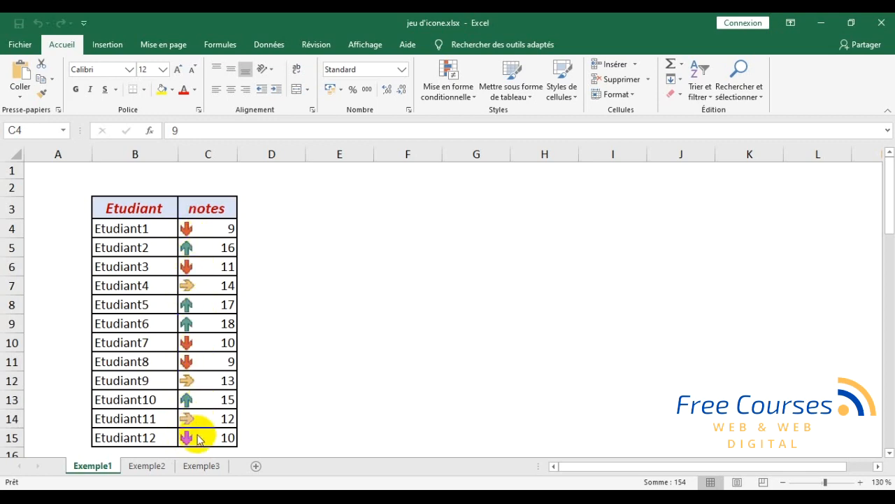
- Compare the arrows on the student grades with the rule settings pictured further down the Exemple1 sheet
scroll(333, 348, "down", 14)
scroll(335, 347, "up", 13)
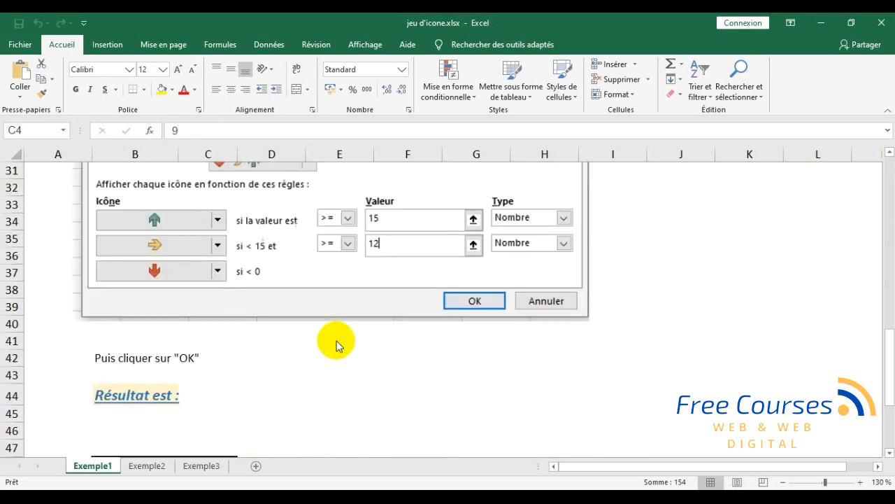
scroll(337, 346, "up", 1)
left_click(228, 226)
left_click(202, 234)
left_click(229, 246)
left_click(226, 264)
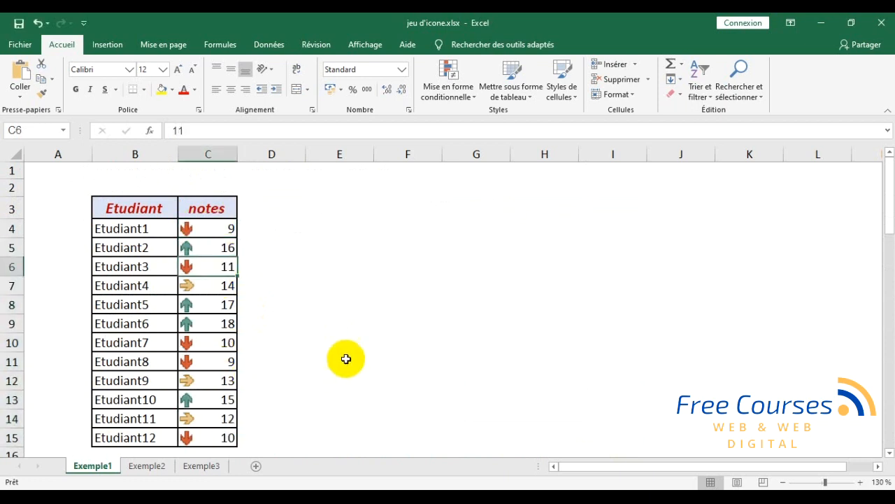
left_click(515, 499)
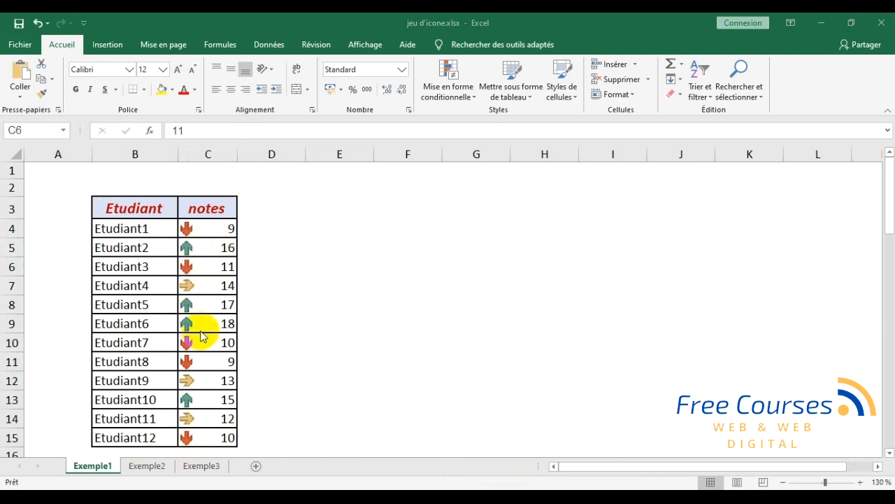
- Open the Exemple2 sheet and examine the entries in the Action column of its table
left_click(148, 470)
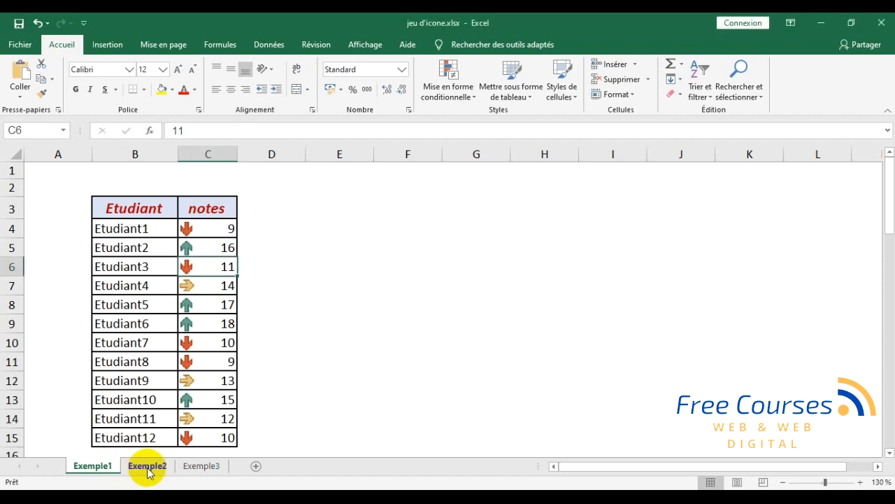
left_click(148, 468)
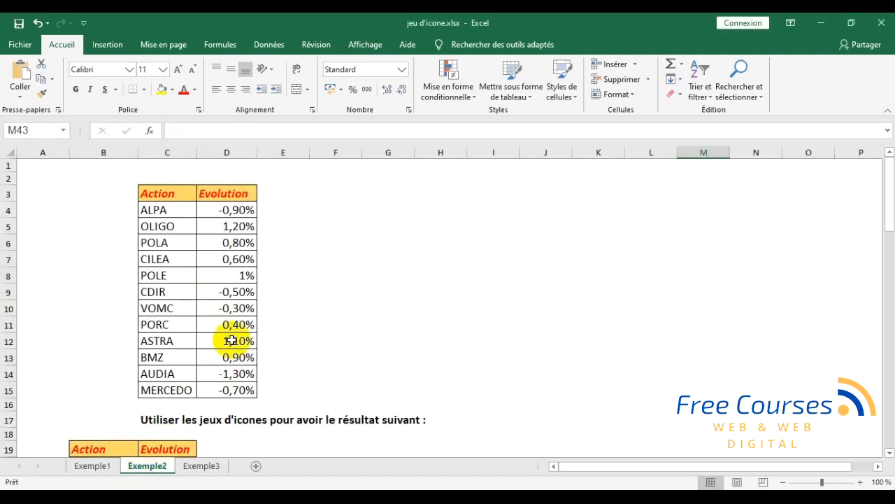
left_click(336, 264)
left_click_drag(364, 324, 336, 324)
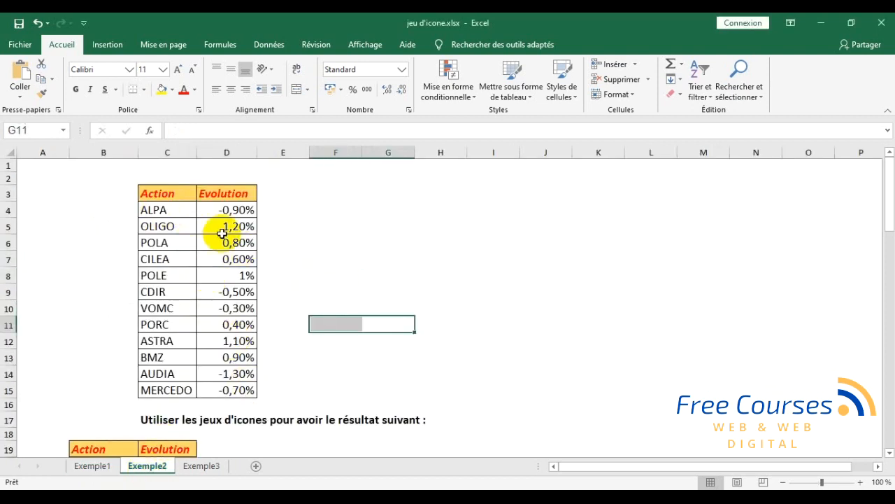
left_click(394, 244)
left_click_drag(160, 208, 180, 383)
left_click(176, 225)
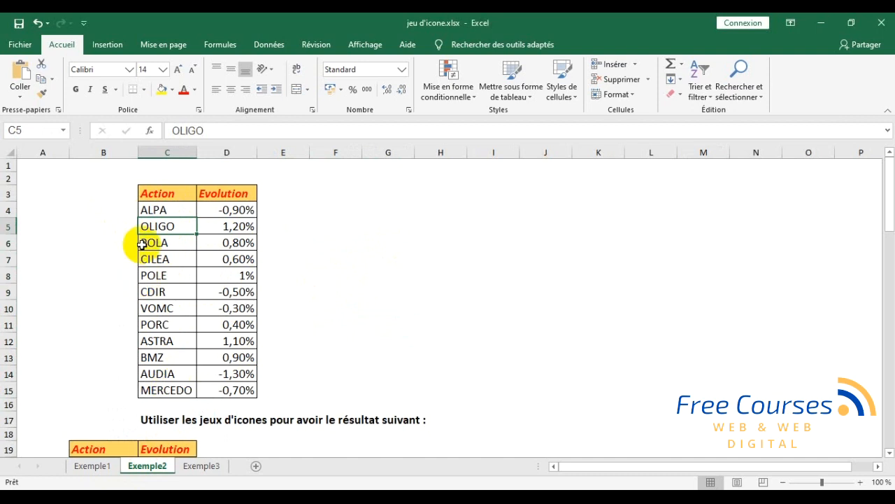
- Inspect the positive and negative percentages in the Evolution column of the table on Exemple2
left_click(235, 210)
left_click(239, 226)
left_click(239, 293)
left_click(240, 341)
left_click(237, 308)
left_click(236, 210)
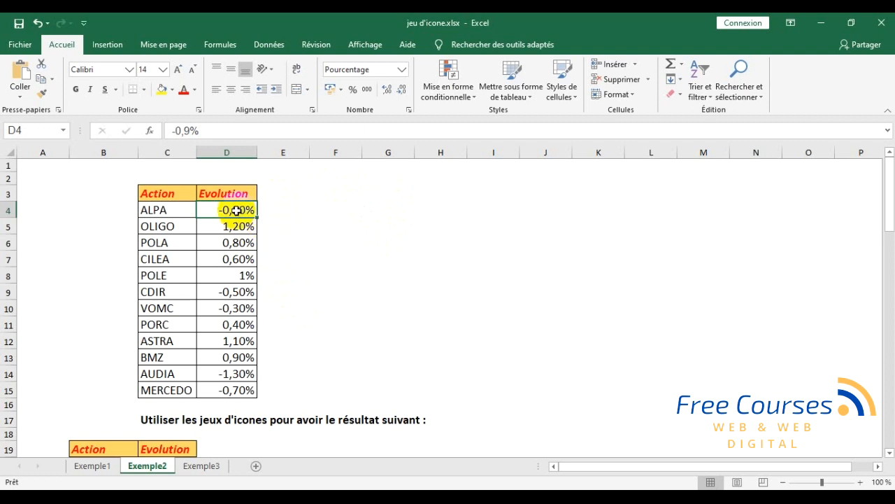
- Examine the expected result table on Exemple2, comparing the red down and green up triangles with the source Evolution values
scroll(320, 259, "down", 2)
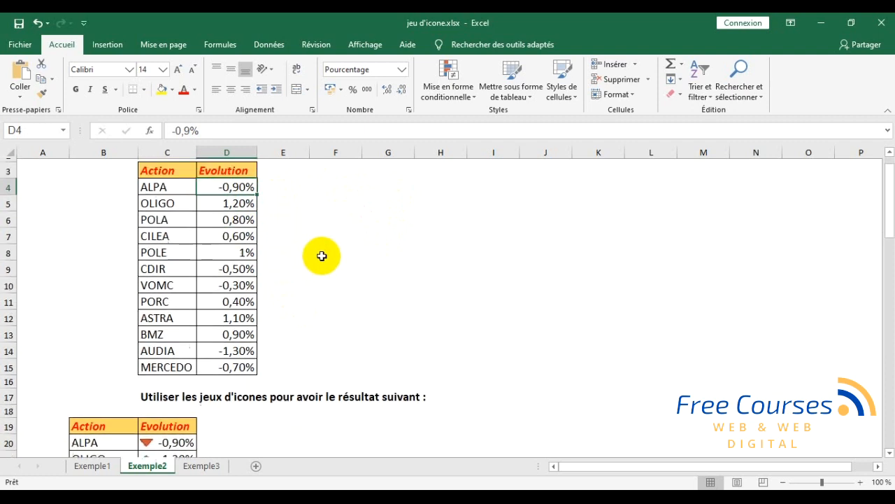
scroll(315, 294, "down", 1)
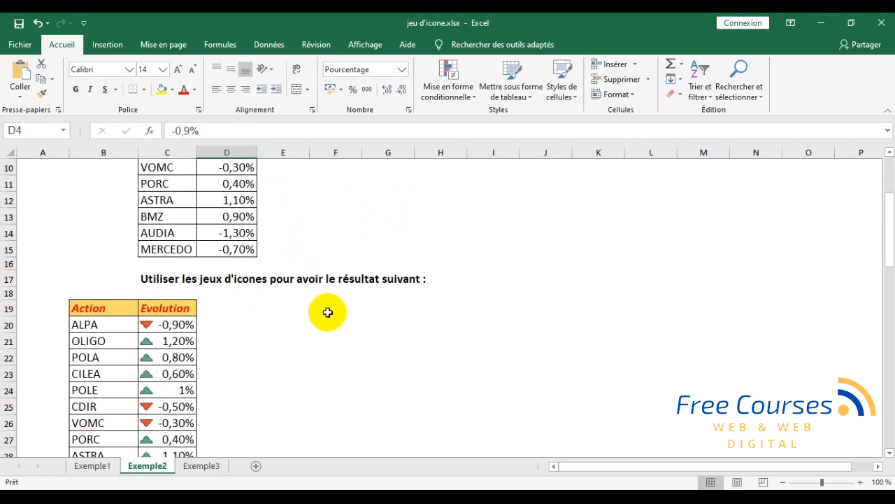
scroll(327, 313, "down", 1)
scroll(327, 312, "down", 2)
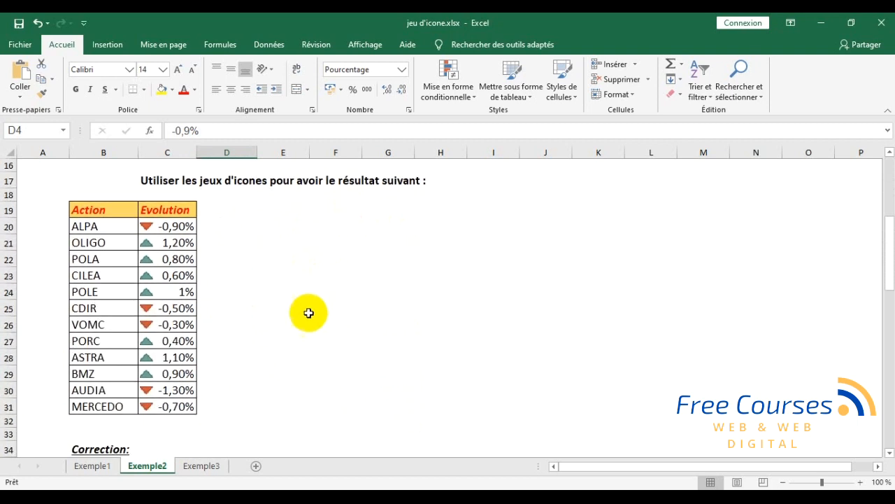
left_click(161, 228)
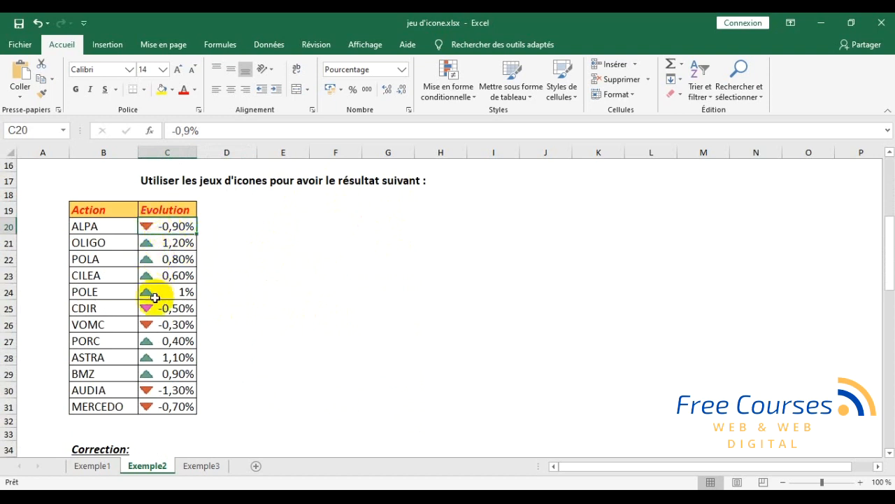
left_click(146, 242)
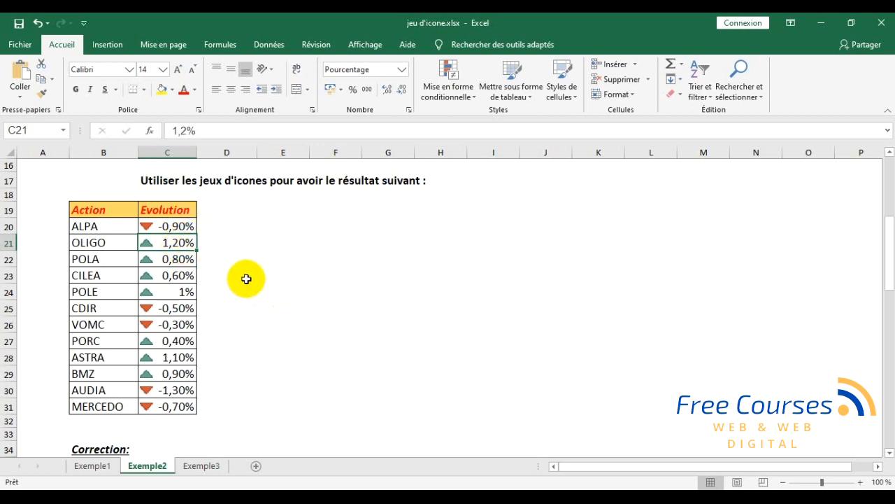
scroll(246, 278, "up", 2)
scroll(246, 279, "down", 2)
scroll(247, 278, "up", 5)
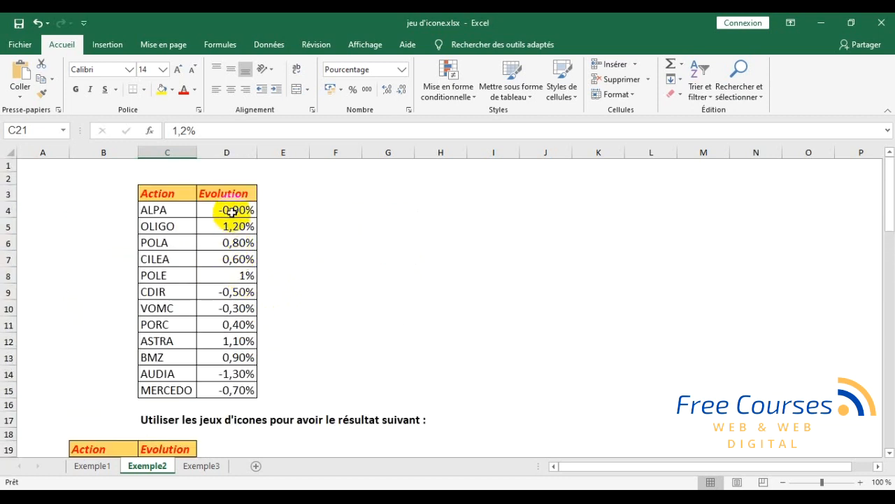
- Select the Evolution percentages in D4:D15 and open a new conditional formatting rule for them
left_click(235, 209)
left_click_drag(235, 209, 241, 390)
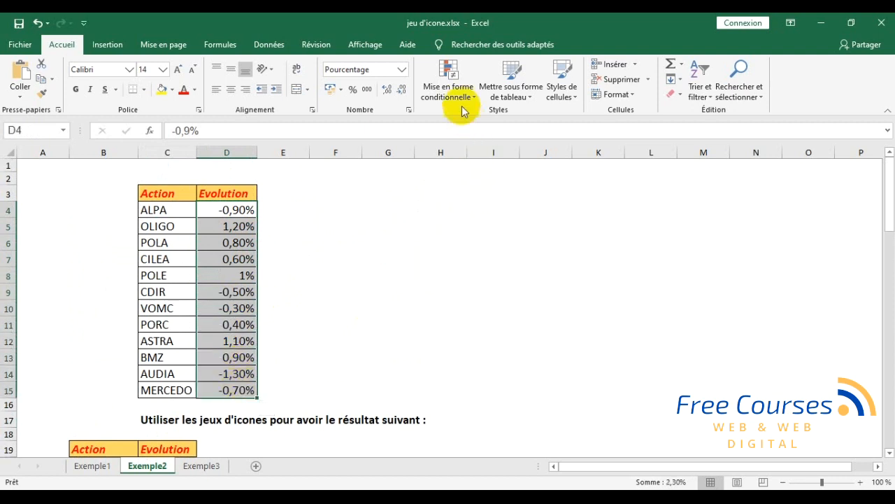
left_click(448, 91)
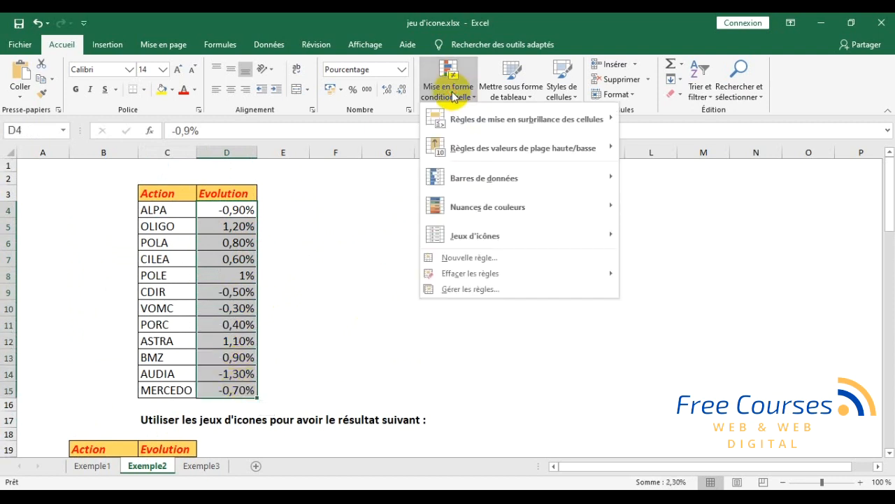
left_click(470, 257)
left_click_drag(467, 134, 501, 87)
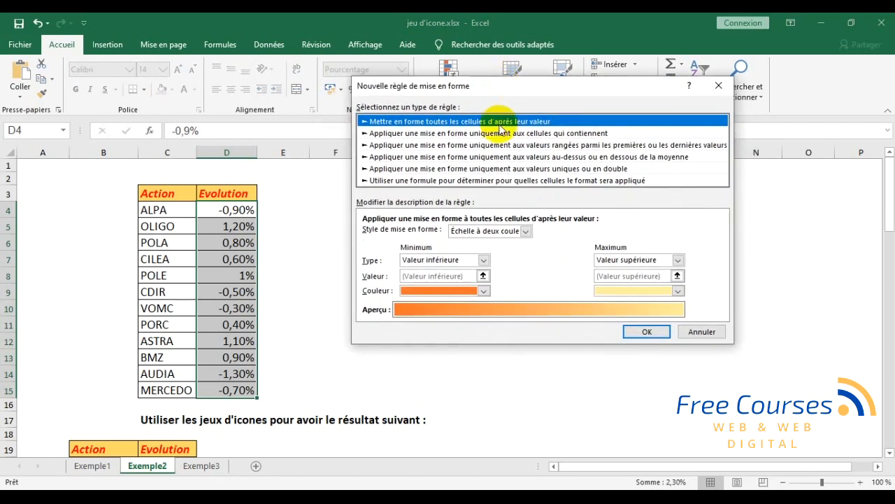
- Set the rule's format style to icon sets and choose the set with red down triangle, yellow dash and green up triangle
left_click(526, 233)
left_click(507, 266)
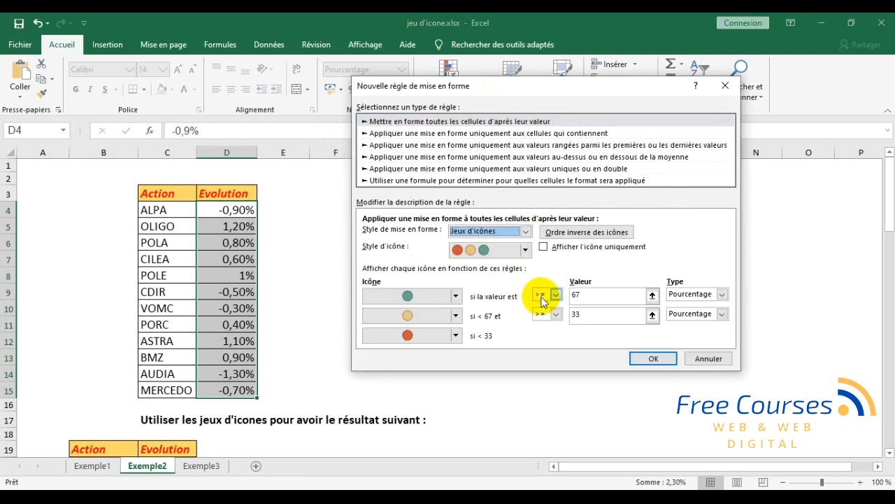
left_click(526, 249)
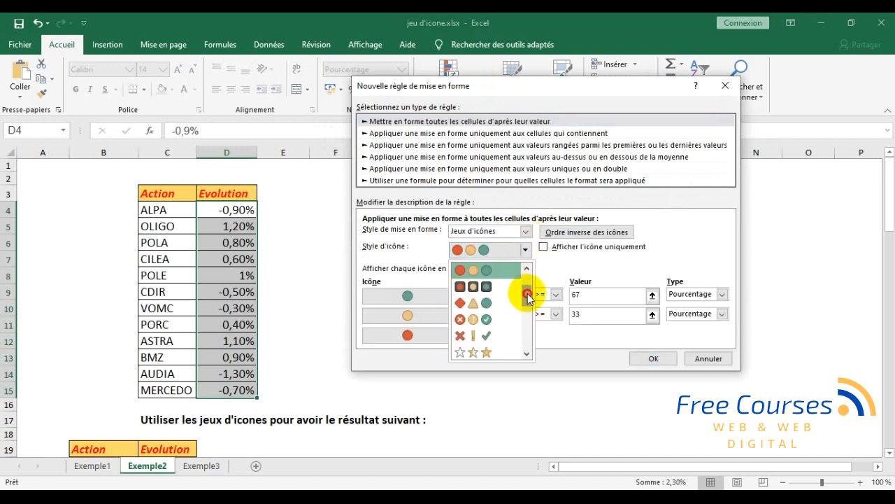
left_click_drag(528, 297, 530, 274)
left_click(526, 354)
left_click(526, 354)
left_click(526, 356)
left_click(526, 356)
left_click(526, 355)
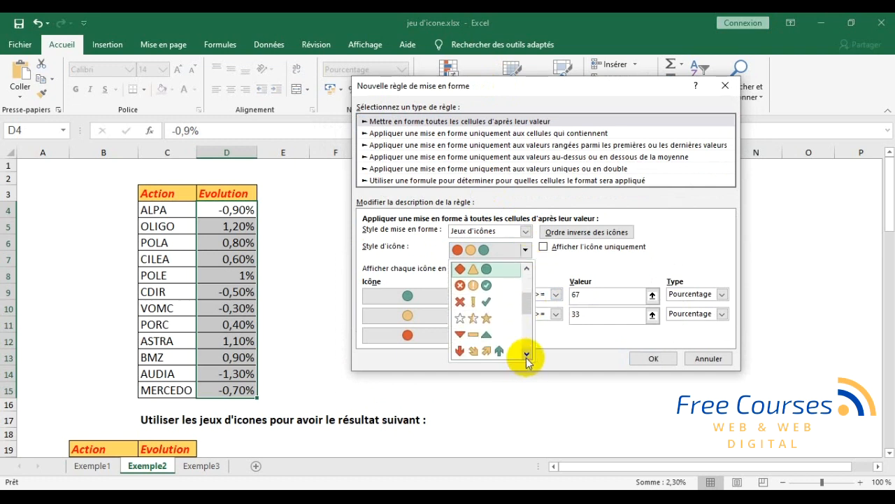
left_click(482, 334)
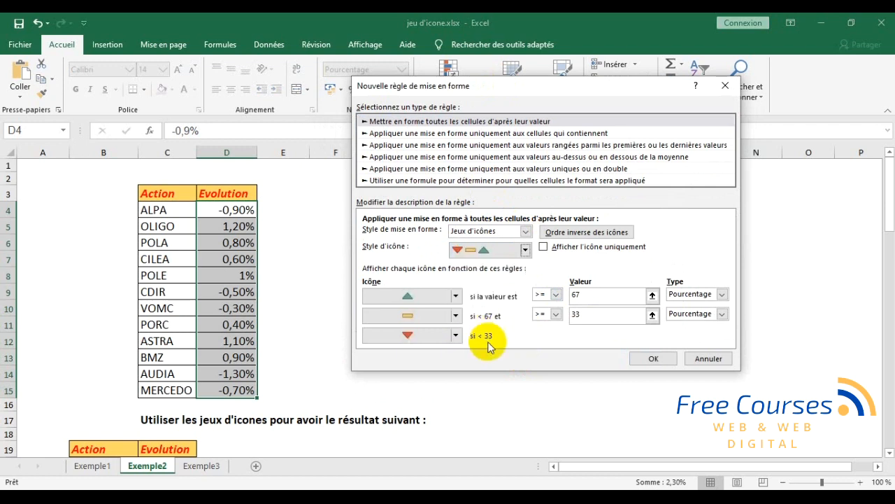
- Change the type of both icon thresholds to Nombre, with 0 as the value for each
left_click(722, 293)
left_click(713, 308)
left_click(720, 314)
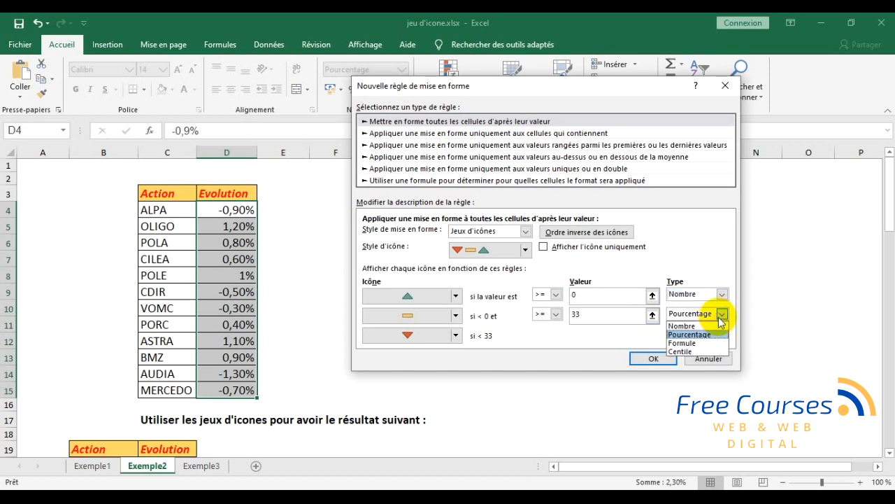
left_click(720, 325)
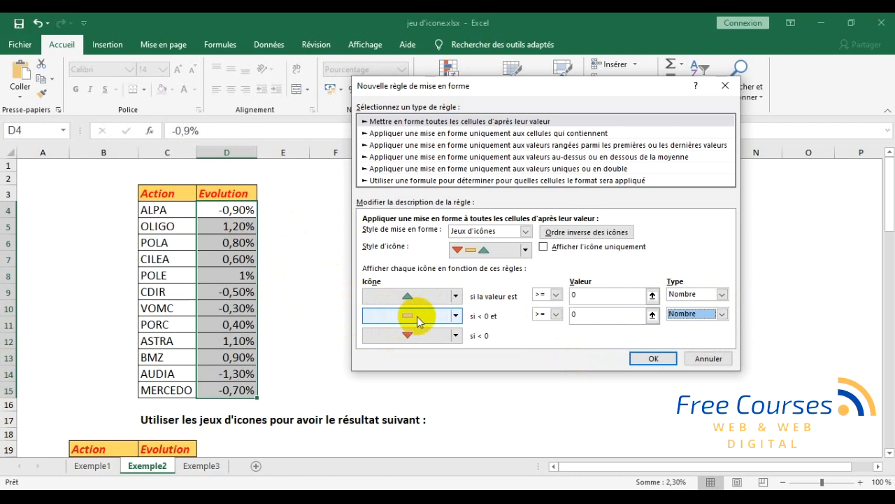
- Replace the middle dash icon with no cell icon and apply the rule to the Evolution percentages
left_click(456, 316)
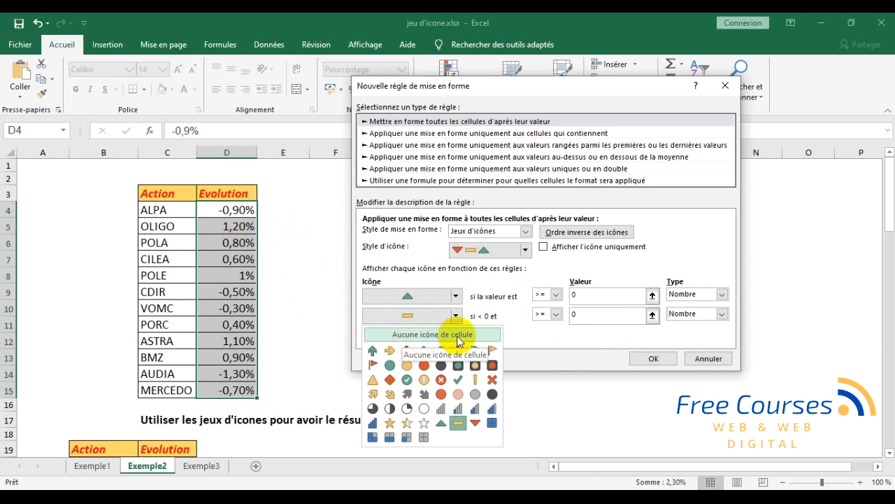
left_click(447, 335)
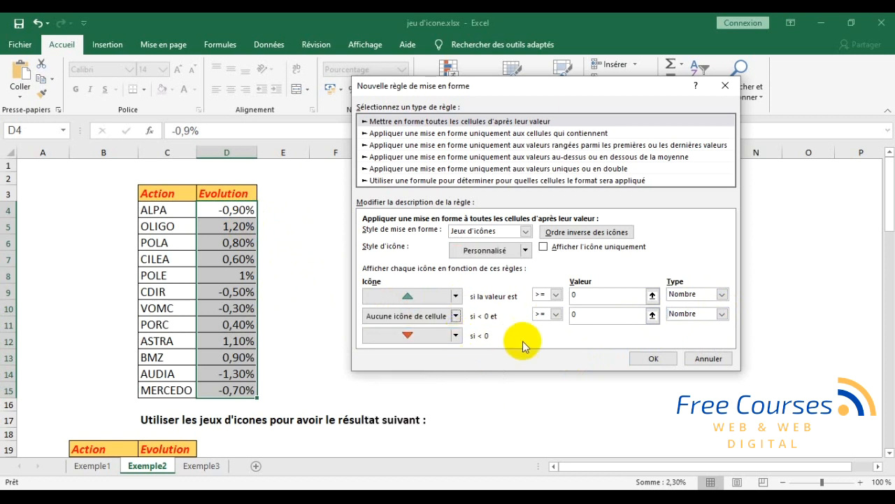
left_click(572, 295)
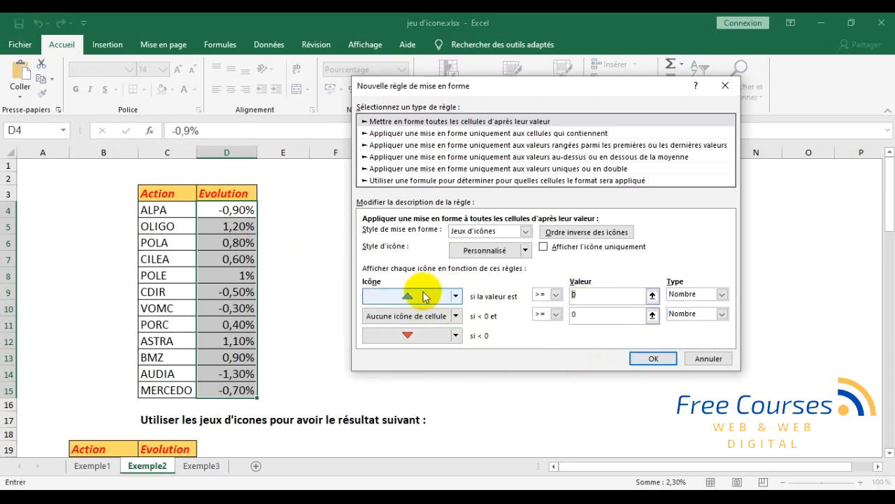
left_click(653, 358)
left_click(470, 336)
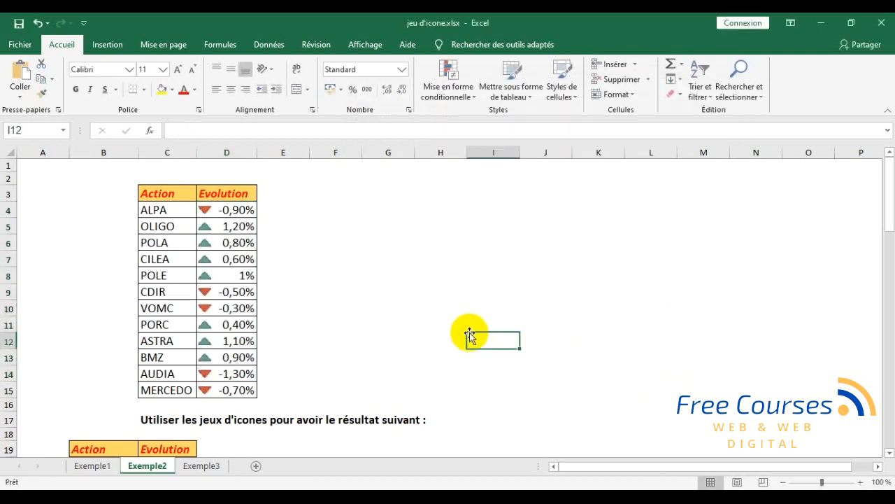
- Check the triangles in the Evolution column of Exemple2 against the sign of each percentage
left_click(208, 212)
left_click(222, 228)
left_click(223, 243)
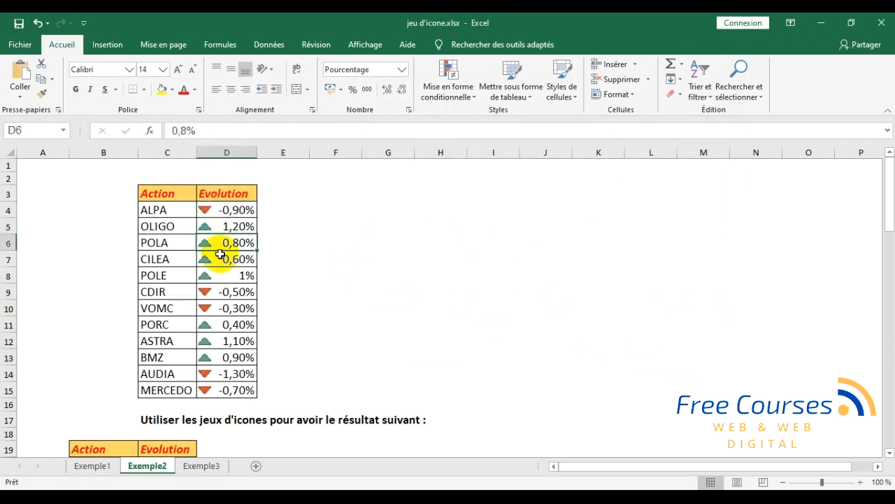
left_click(205, 210)
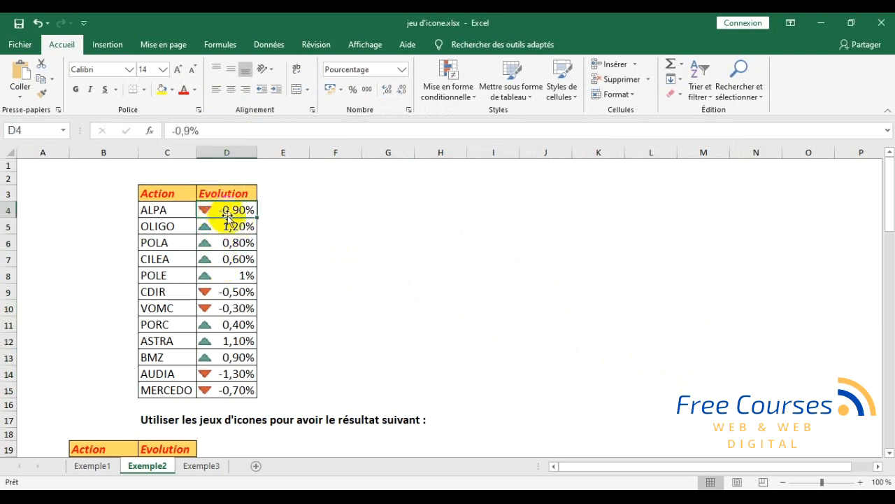
left_click(229, 292)
left_click(233, 309)
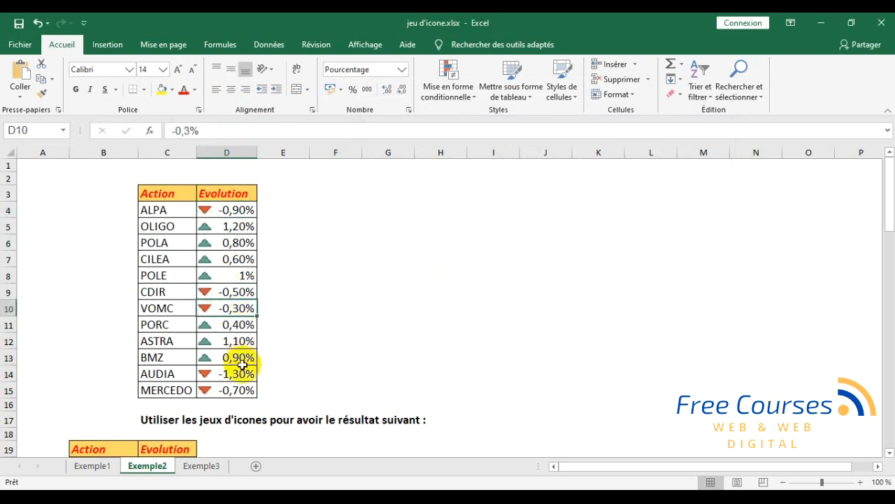
left_click(327, 329)
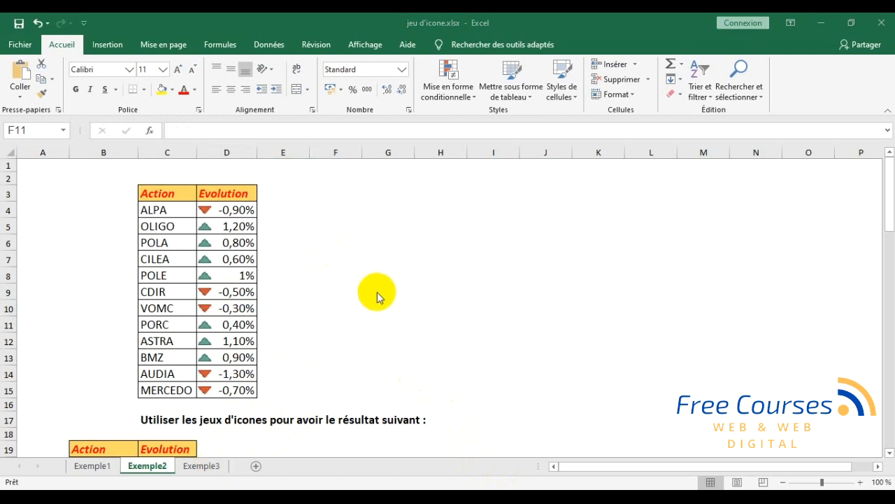
scroll(377, 294, "down", 3)
scroll(377, 294, "up", 3)
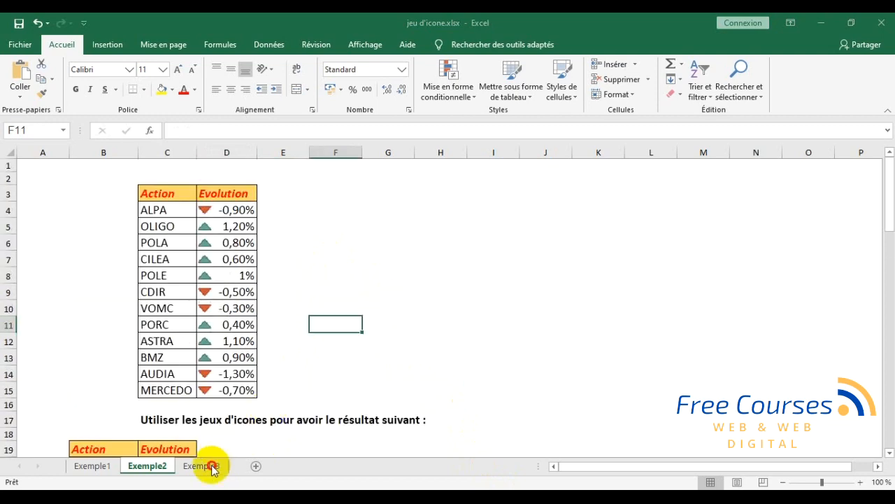
- Open the Exemple3 sheet and examine the Fruits and Qualité columns of the source table
left_click(207, 466)
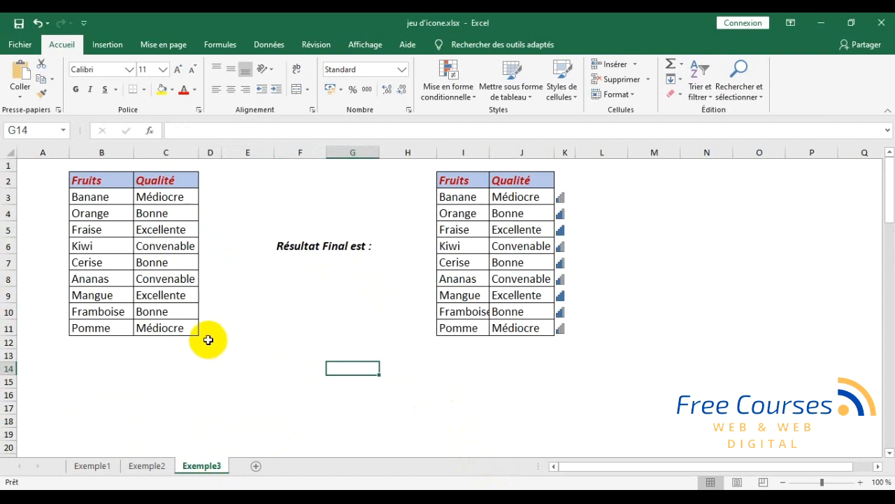
left_click_drag(80, 182, 172, 329)
left_click(208, 382)
left_click_drag(165, 180, 172, 329)
left_click(214, 420)
left_click(92, 197)
left_click(151, 196)
left_click(176, 217)
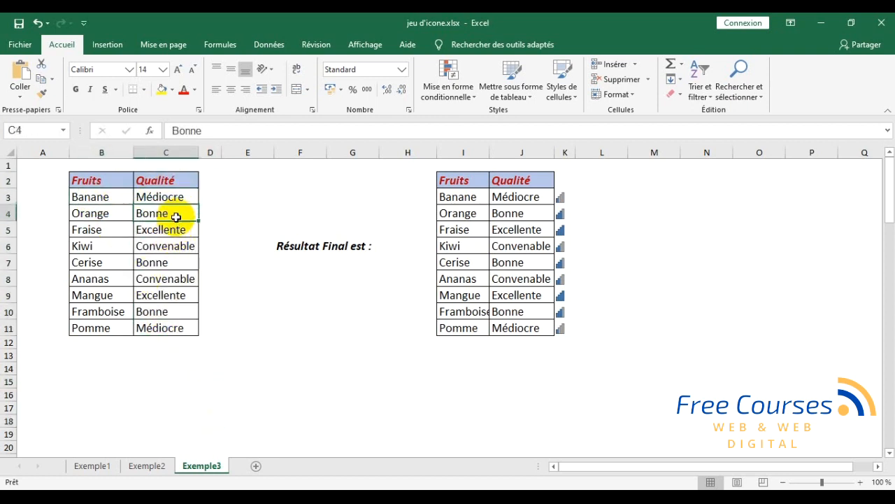
left_click(182, 231)
left_click(186, 246)
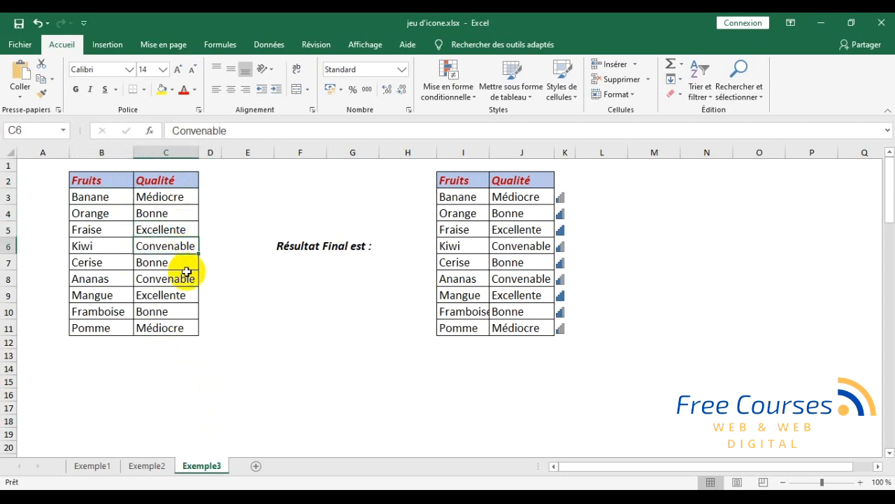
left_click(182, 266)
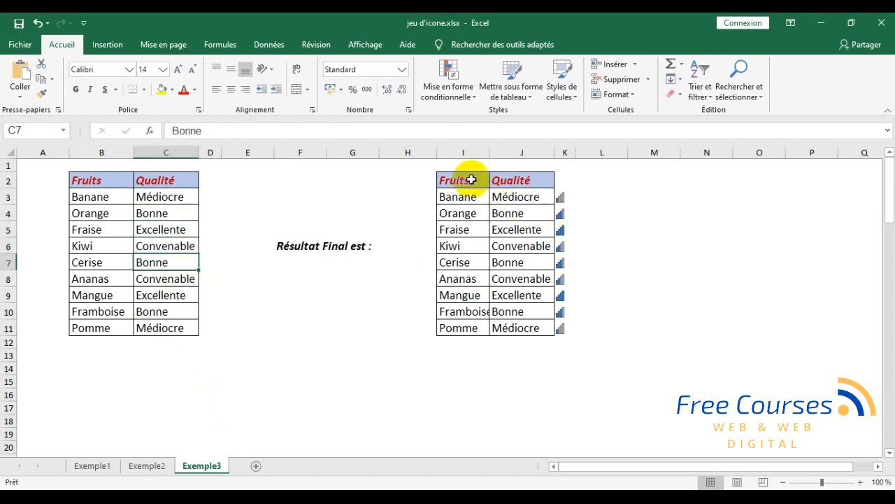
- Examine the expected result table on Exemple3 and the bar icons beside its Qualité column
left_click_drag(459, 179, 524, 194)
left_click(657, 243)
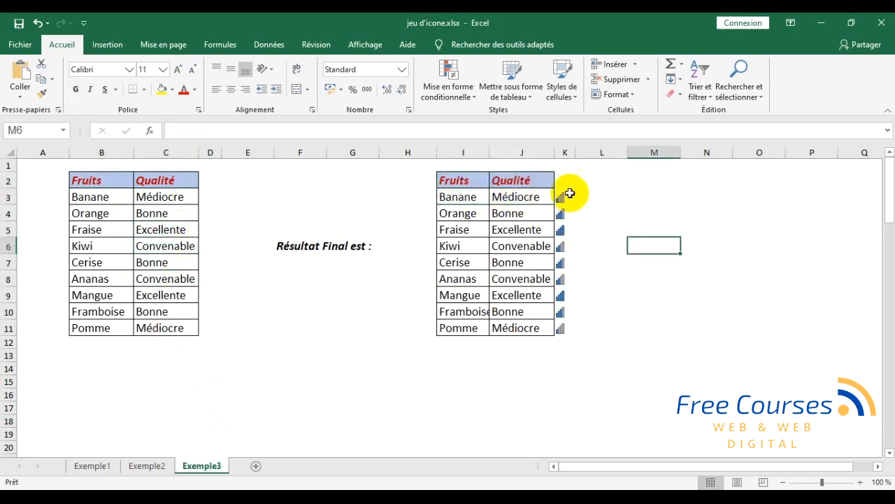
left_click_drag(462, 181, 581, 359)
left_click(517, 395)
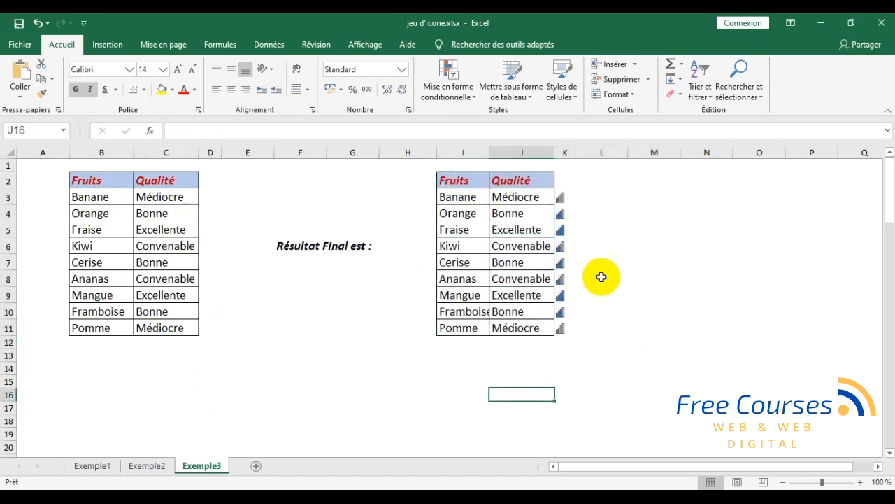
left_click(563, 198)
left_click(563, 214)
left_click(567, 230)
left_click(570, 245)
left_click(568, 343)
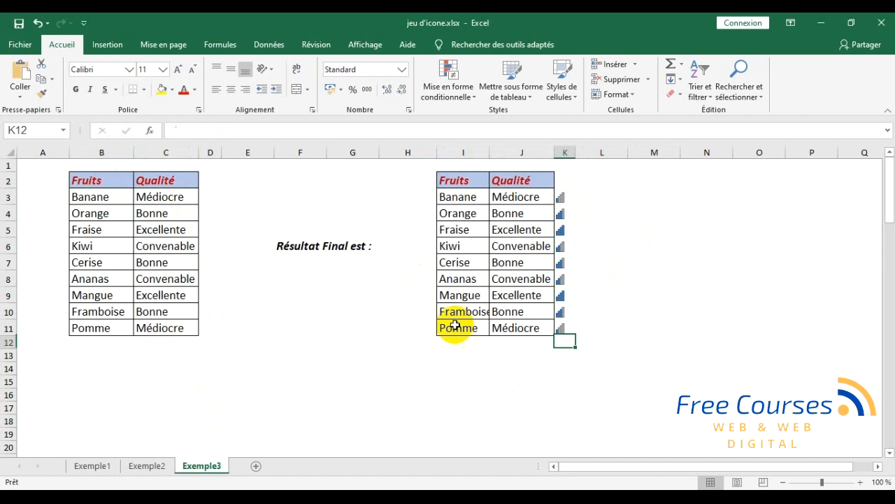
- Compare the empty cells D3:D11 with the icon cells K3:K11 and inspect the value behind the icon in K3
left_click_drag(208, 195, 207, 326)
left_click(339, 356)
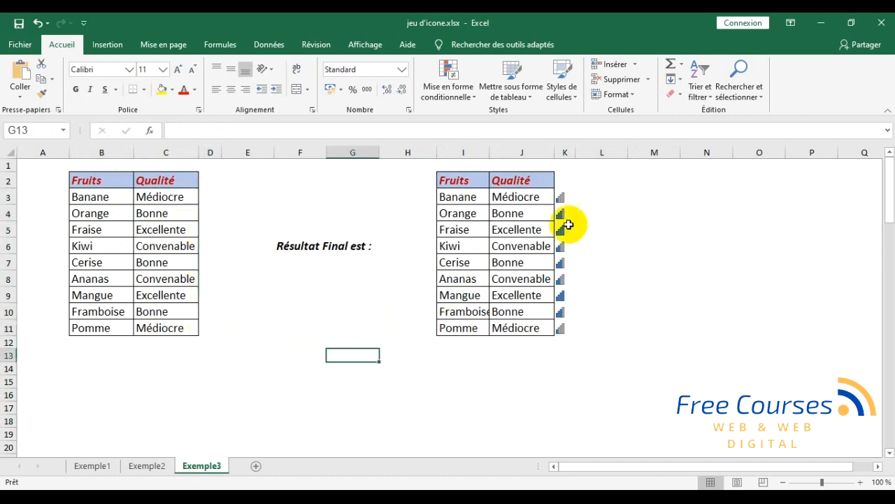
left_click_drag(563, 197, 556, 336)
left_click(525, 377)
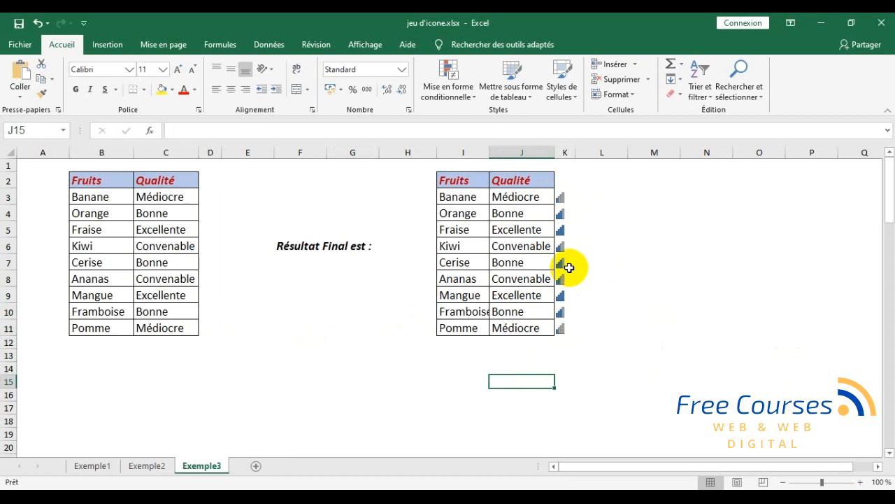
left_click(565, 198)
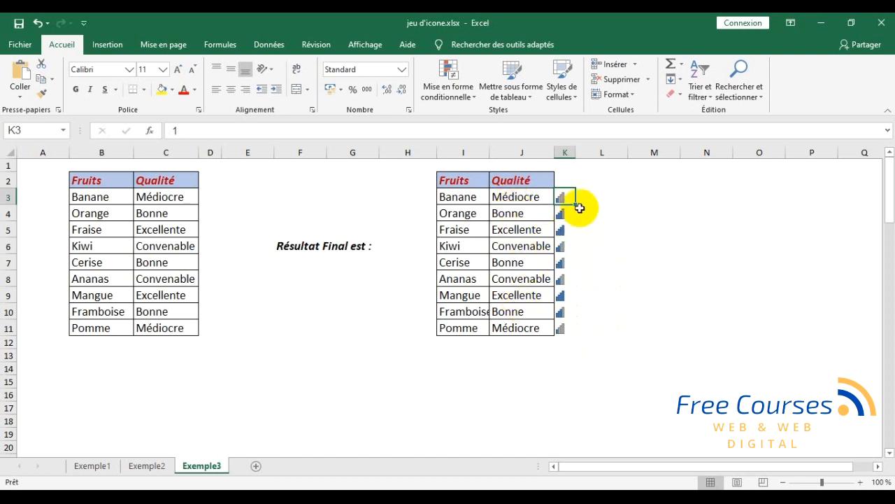
left_click(416, 408)
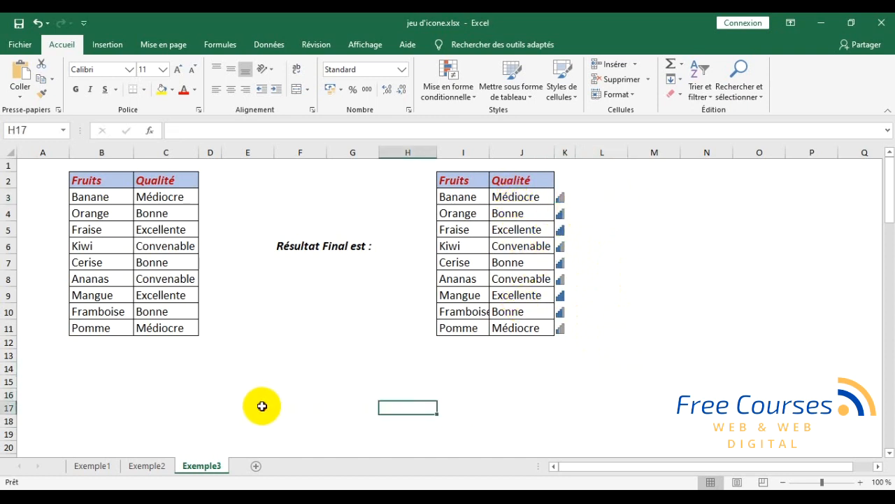
left_click(172, 359)
left_click(172, 407)
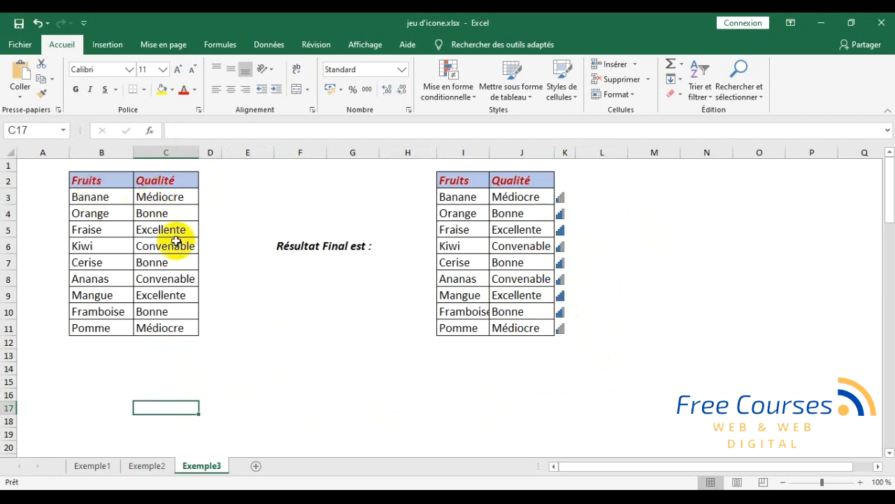
- Review the numeric values behind the icons in the Evolution column on Exemple2 and the notes column on Exemple1
left_click(161, 465)
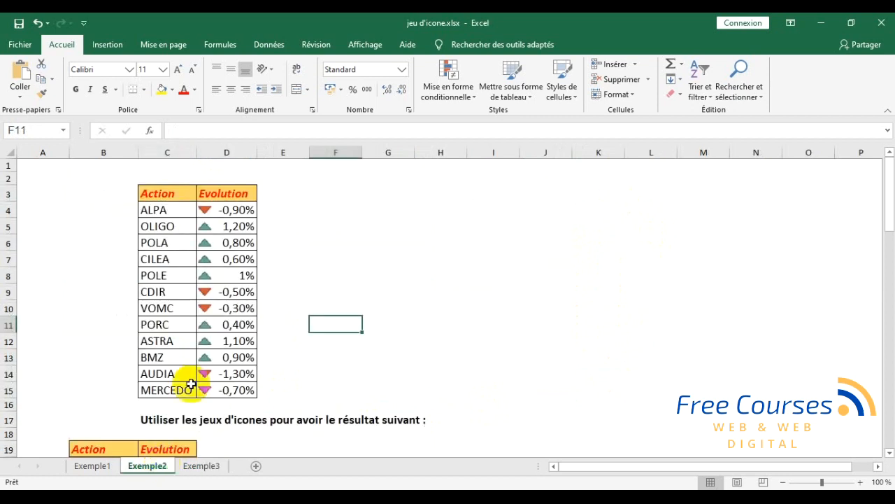
left_click(225, 213)
left_click(231, 301)
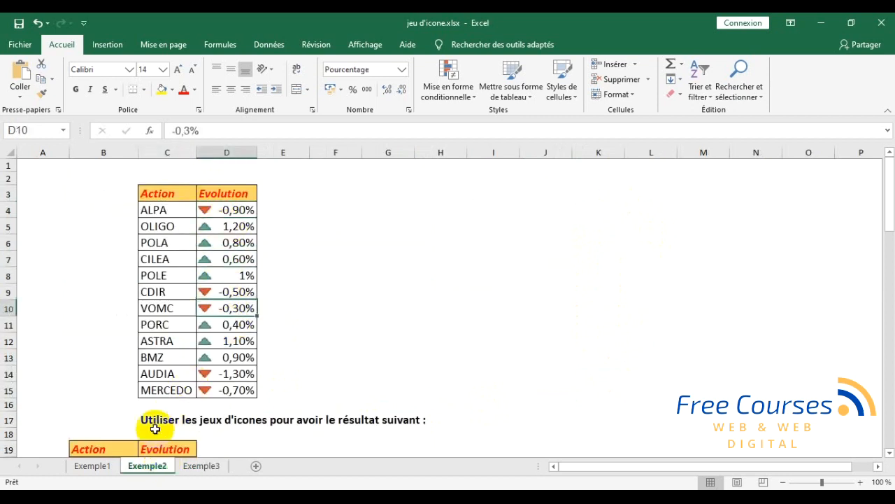
left_click(92, 465)
left_click(217, 234)
left_click(221, 266)
left_click(223, 326)
left_click(217, 412)
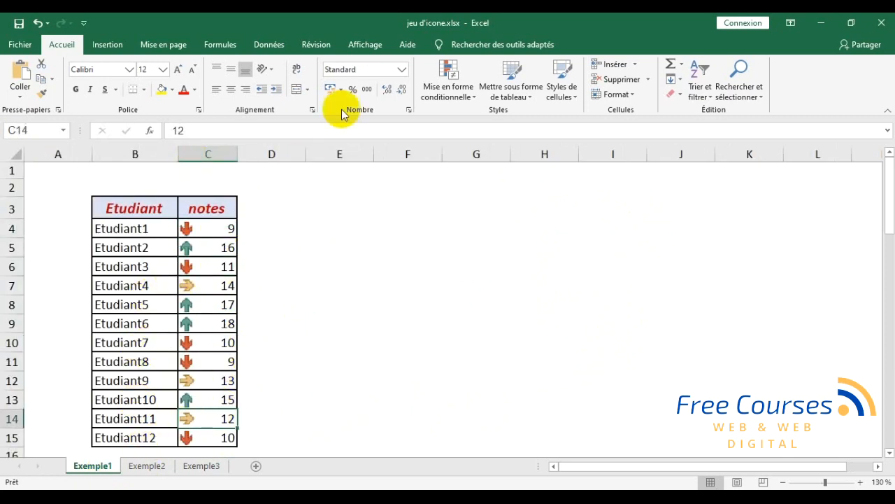
left_click(147, 467)
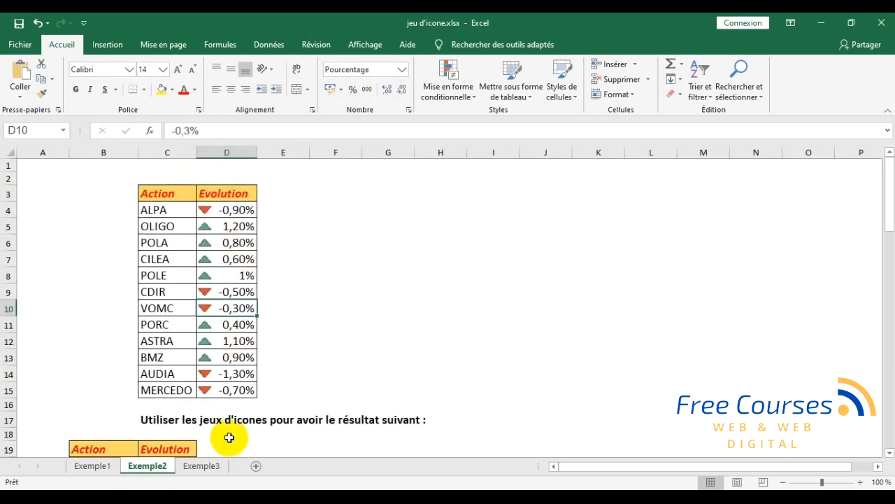
- Return to Exemple3 and examine the text entries in the Qualité column and the blank cells beside them
left_click(201, 467)
left_click(179, 196)
left_click(184, 263)
left_click(185, 328)
left_click(186, 366)
left_click(210, 192)
left_click(230, 355)
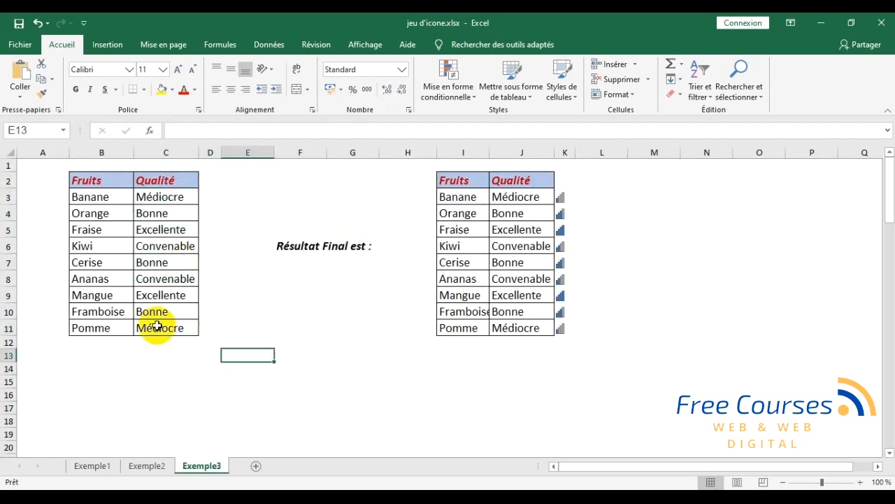
left_click(168, 198)
left_click(172, 291)
left_click(164, 382)
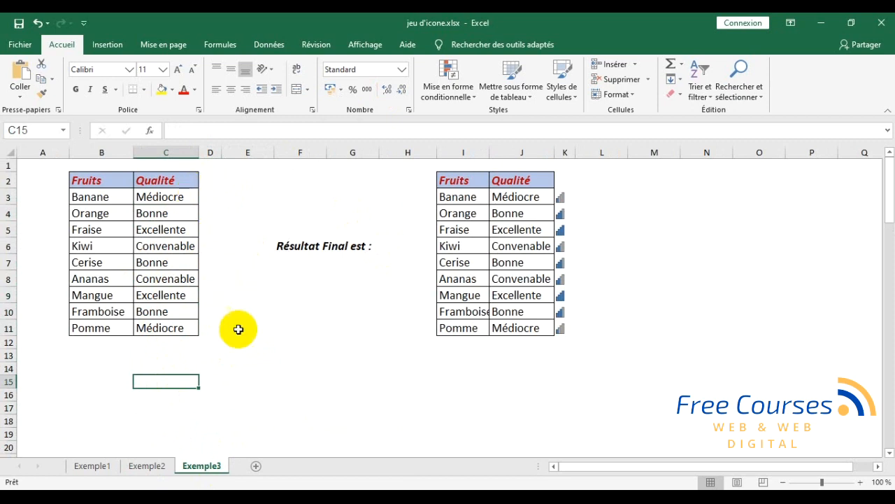
left_click(210, 355)
left_click(159, 380)
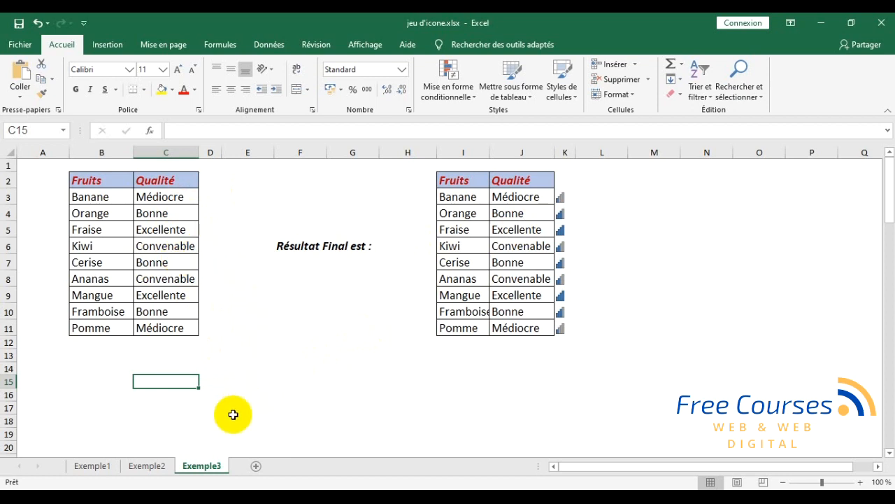
left_click_drag(205, 200, 206, 327)
left_click_drag(209, 196, 207, 329)
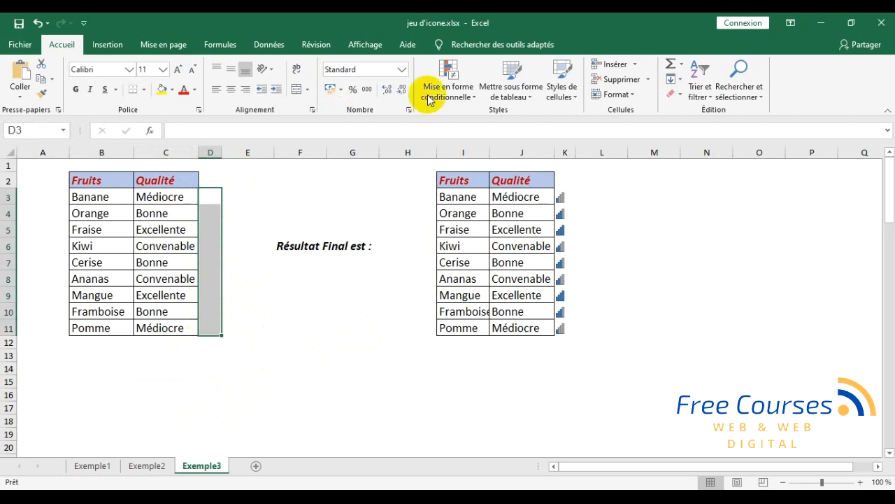
left_click(187, 382)
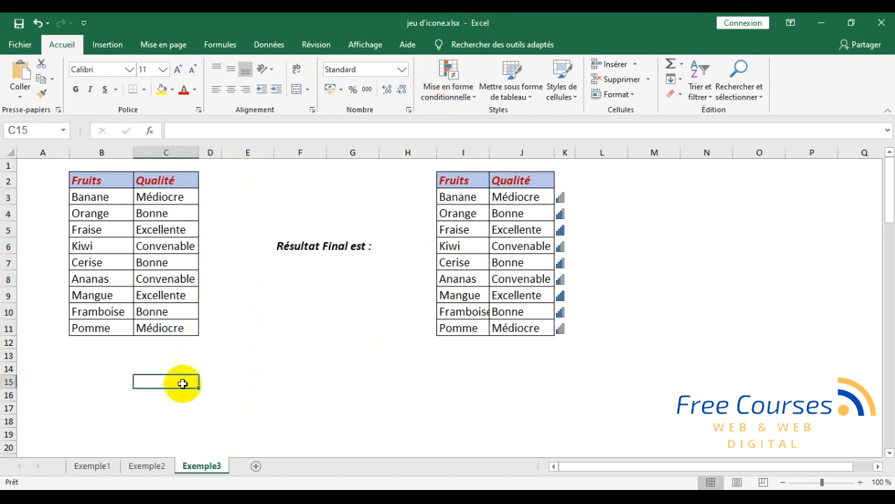
left_click(280, 381)
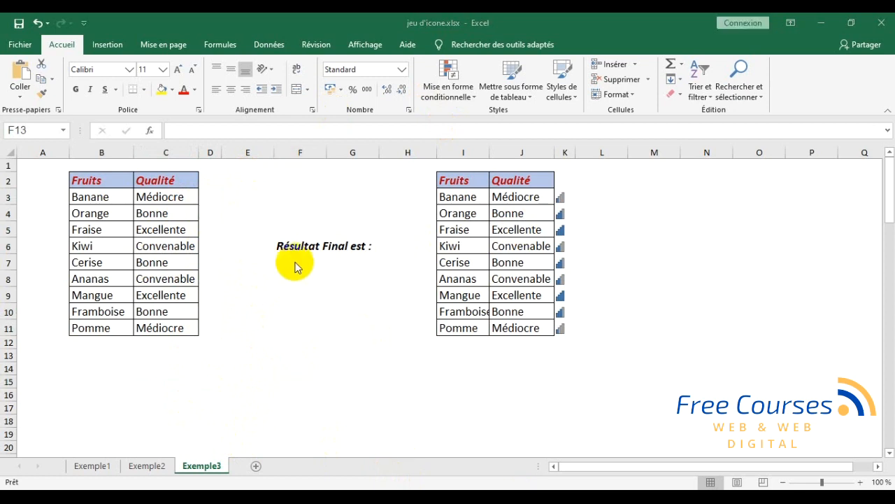
- Add a new worksheet after Exemple3 and hide its gridlines
left_click(256, 469)
left_click(256, 467)
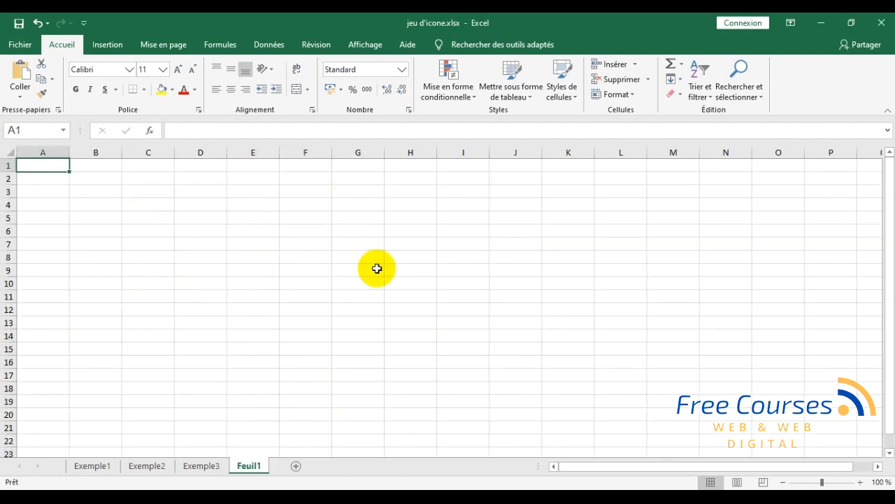
left_click(357, 46)
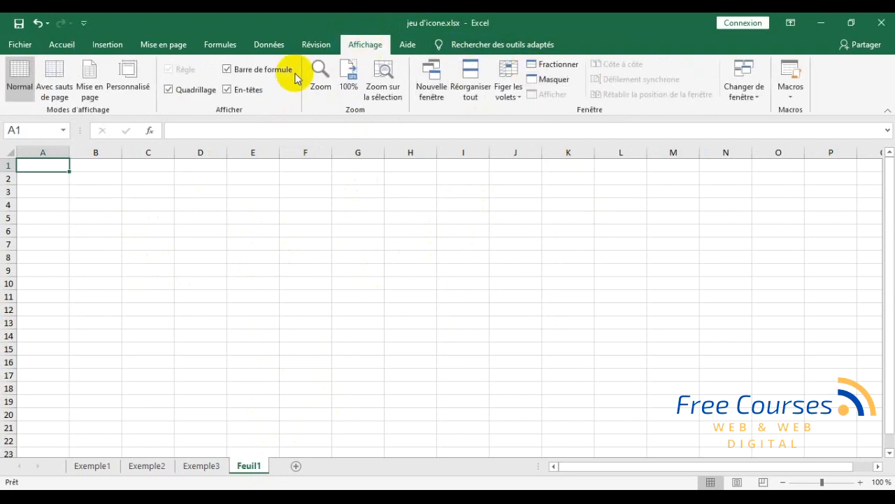
left_click(170, 91)
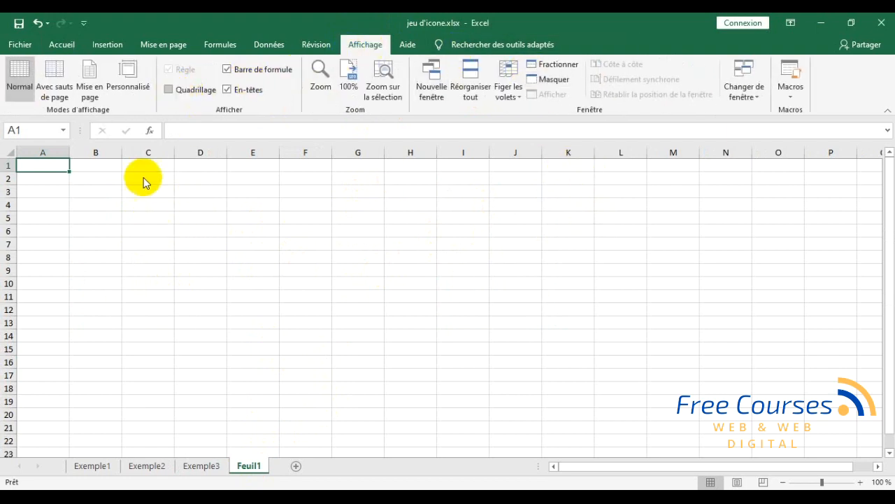
left_click(163, 221)
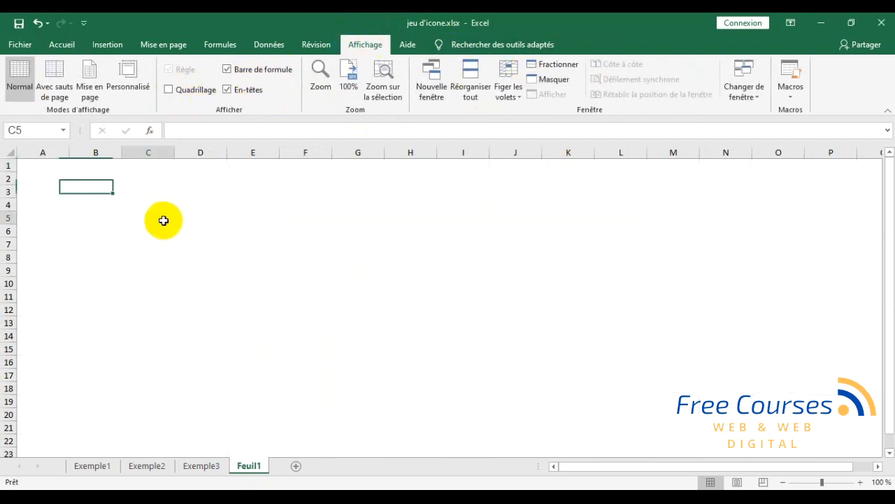
- Copy the Fruits and Qualité table B2:C11 from Exemple3 and paste it at cell C5 of Feuil1
left_click(203, 465)
left_click_drag(90, 177, 183, 326)
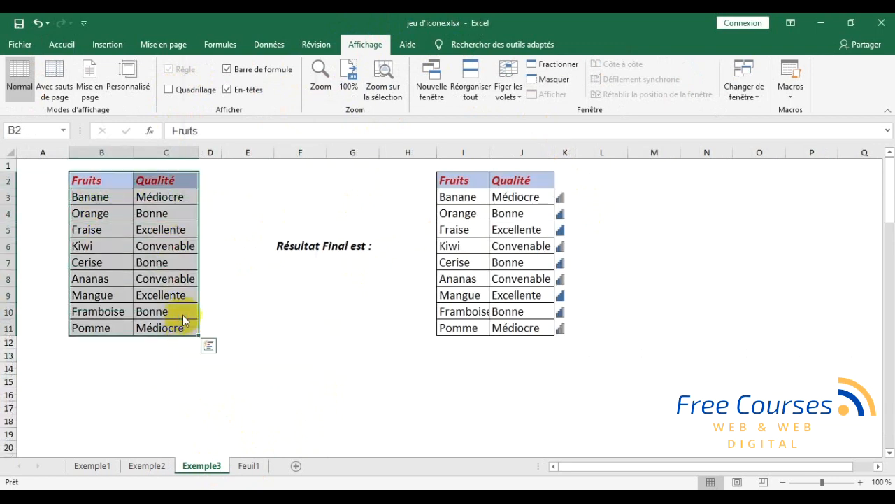
right_click(183, 320)
left_click(219, 44)
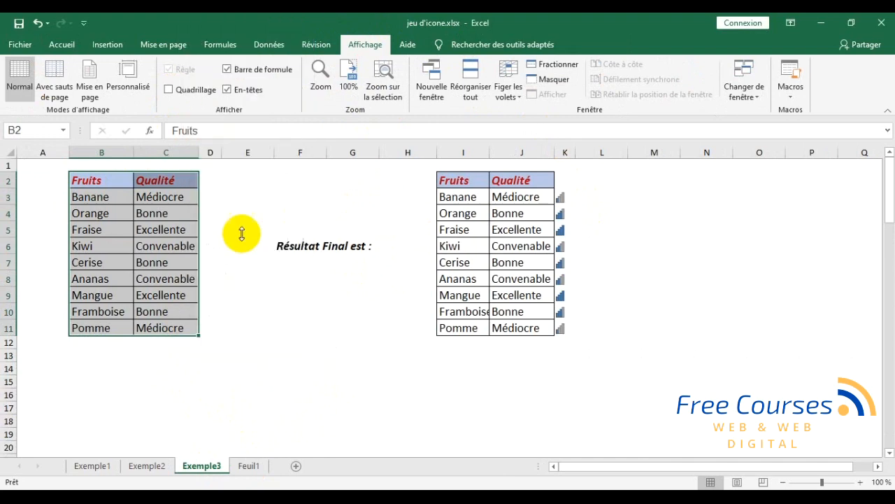
left_click(248, 465)
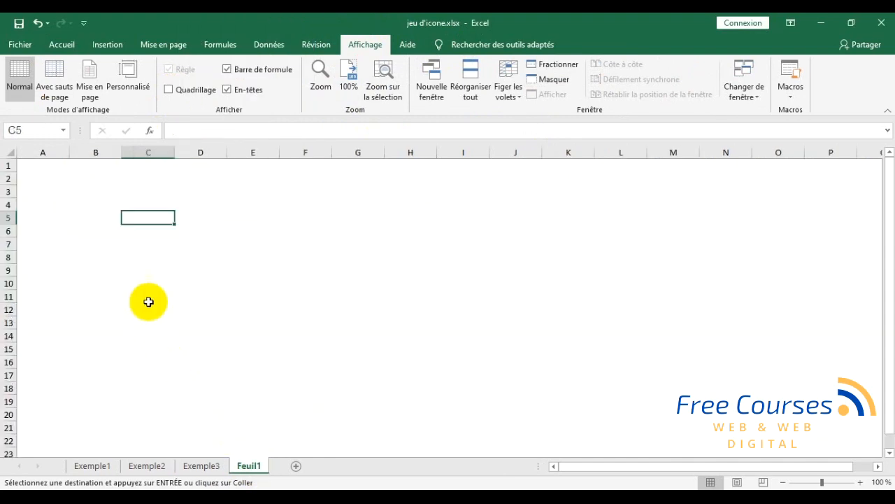
right_click(149, 218)
left_click(180, 267)
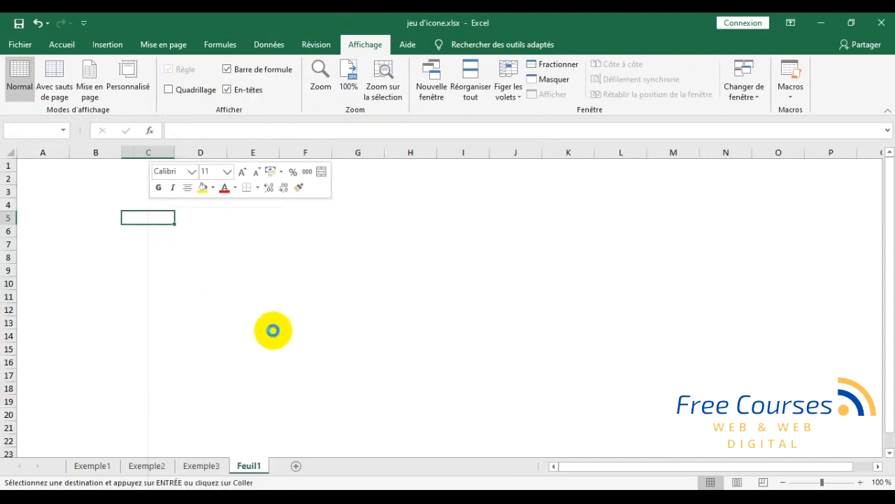
- Widen column D so the pasted Qualité entries fit
left_click(350, 350)
left_click_drag(227, 152, 247, 153)
left_click(287, 271)
left_click(335, 410)
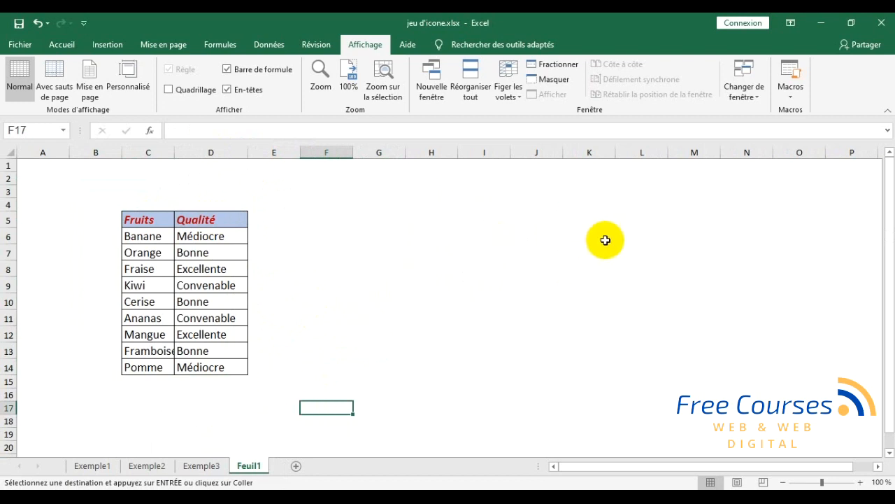
- Compare the text ratings in the Qualité column with the blank cells in columns J to L
left_click(657, 250)
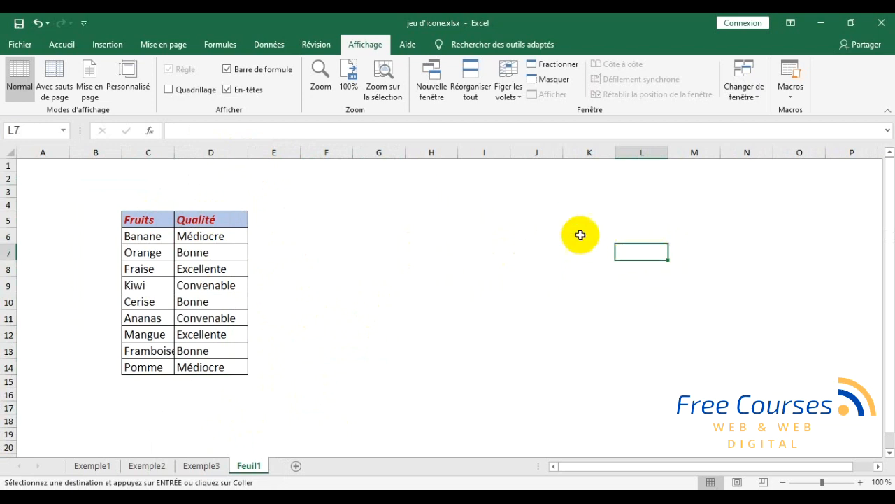
left_click(606, 249)
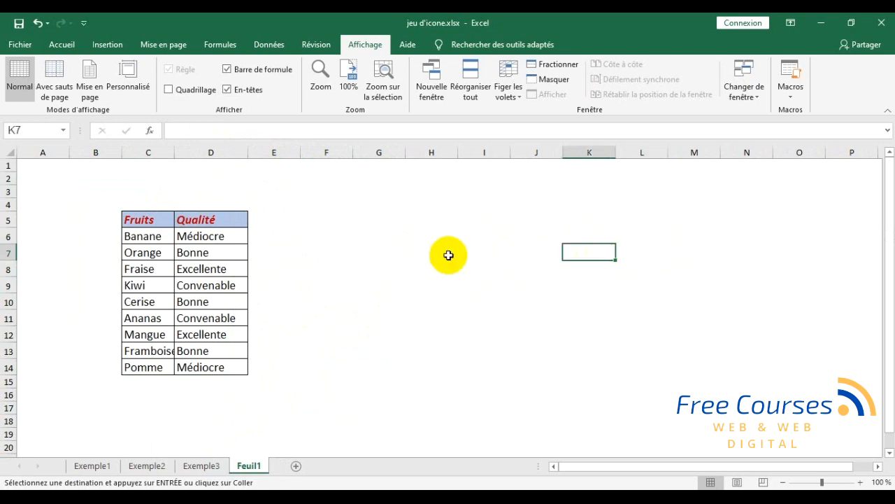
left_click(219, 238)
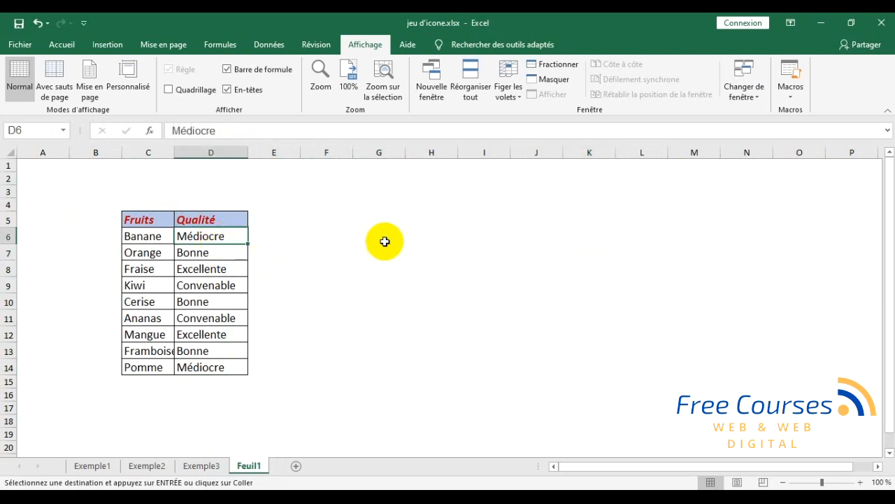
left_click(549, 238)
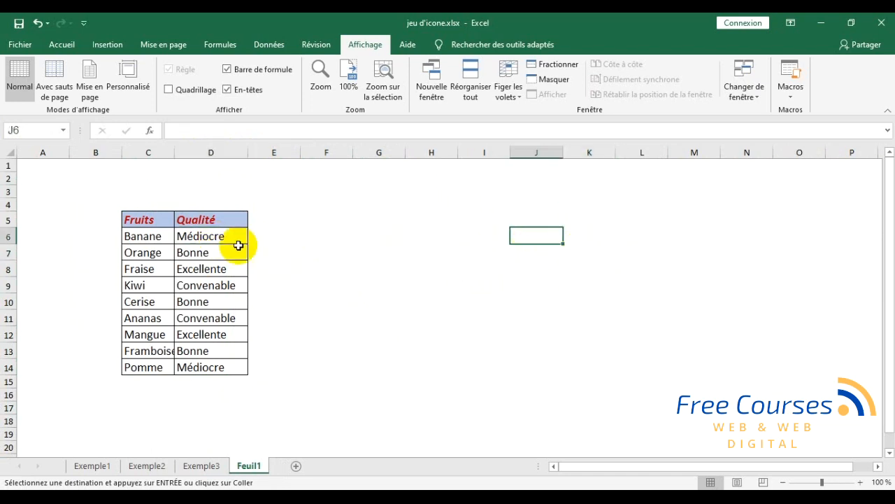
left_click(584, 245)
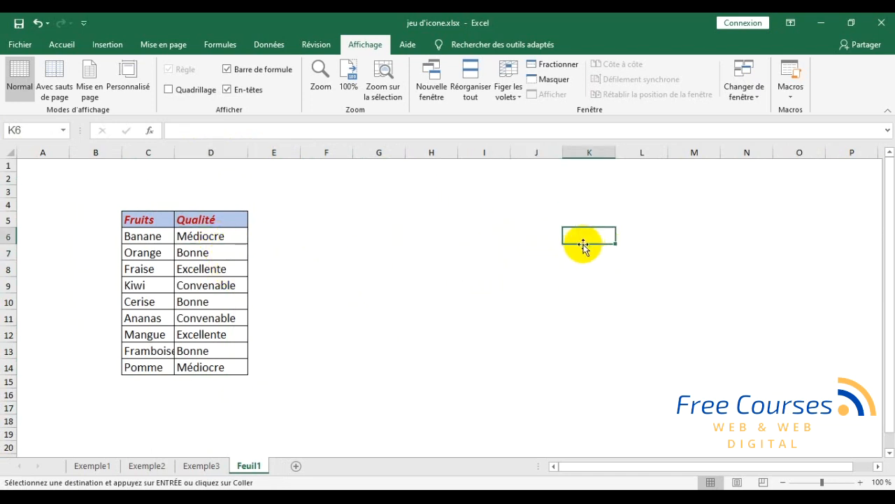
left_click(539, 237)
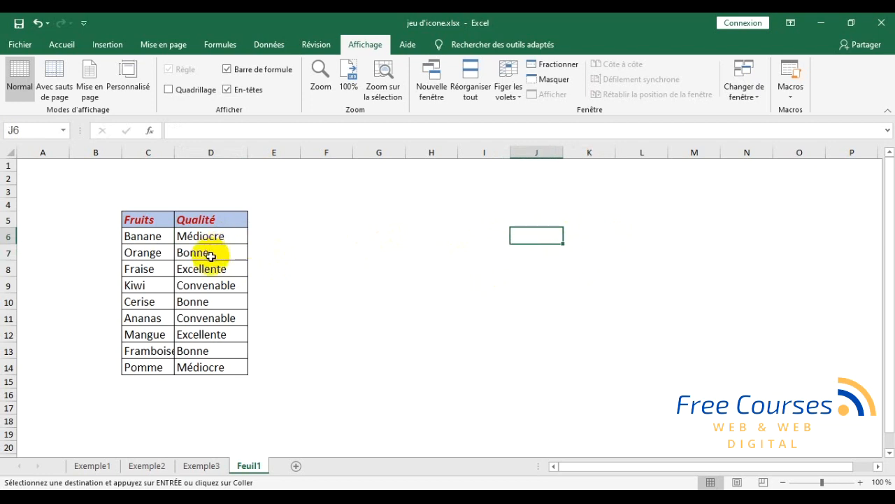
left_click(211, 256)
left_click(545, 260)
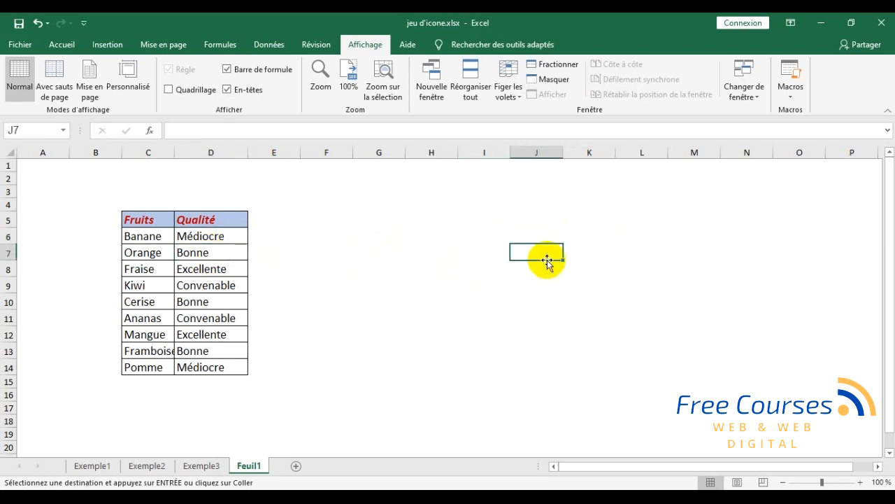
left_click(210, 267)
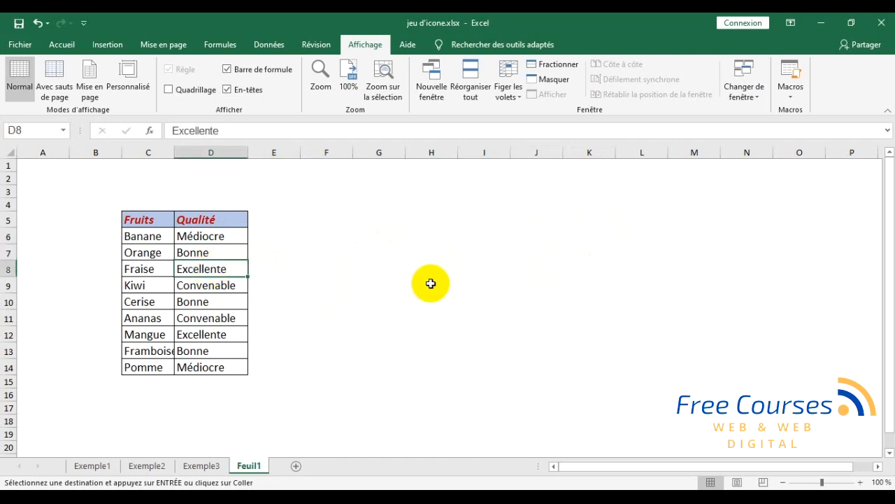
left_click(213, 289)
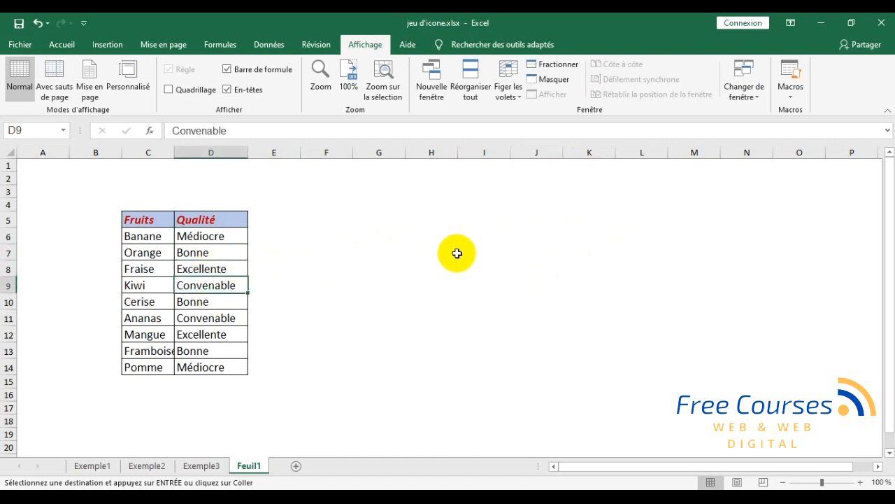
left_click(219, 267)
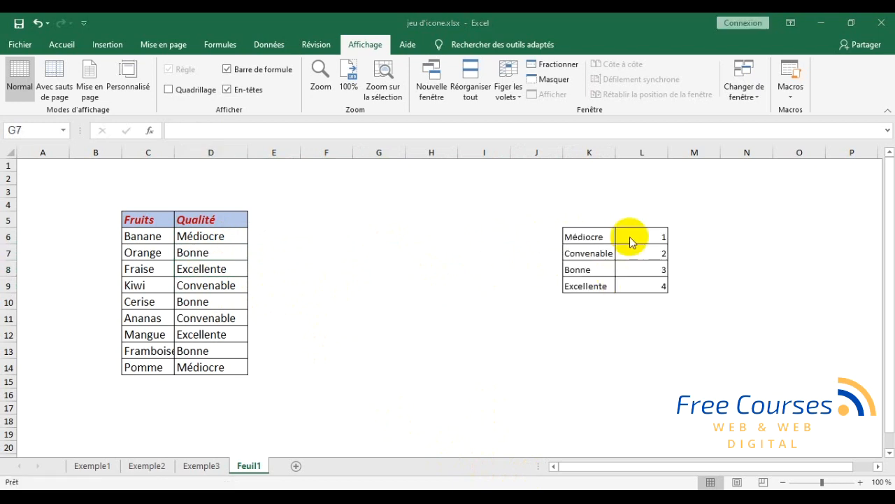
- Review the rating scale in K6:L9 that assigns a number to each quality level from Médiocre to Excellente
left_click(592, 239)
left_click(626, 236)
left_click(653, 311)
left_click(631, 242)
left_click(600, 237)
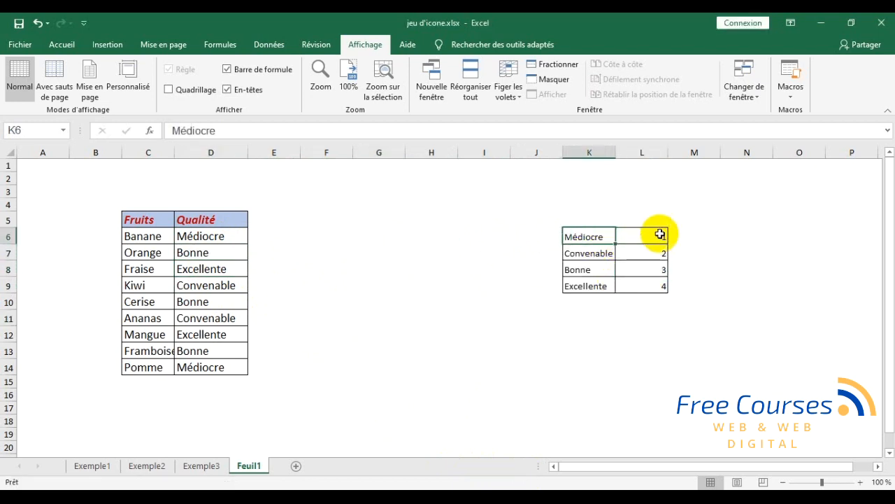
left_click(637, 236)
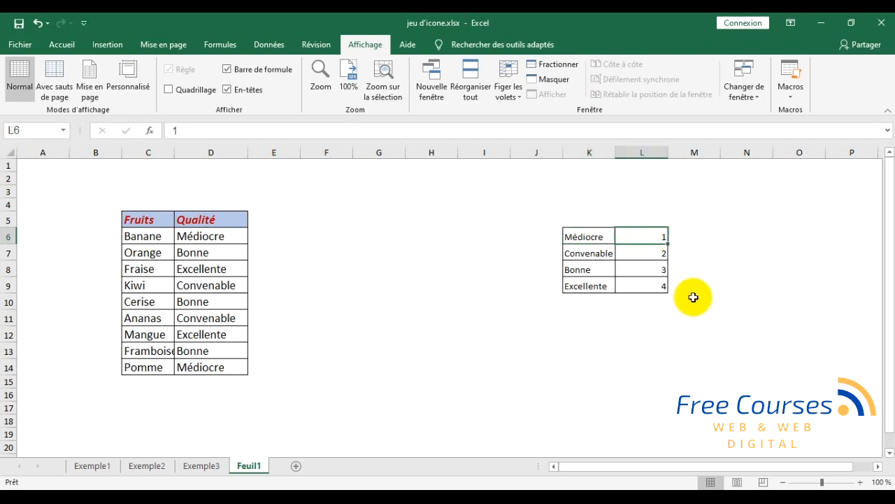
left_click(645, 252)
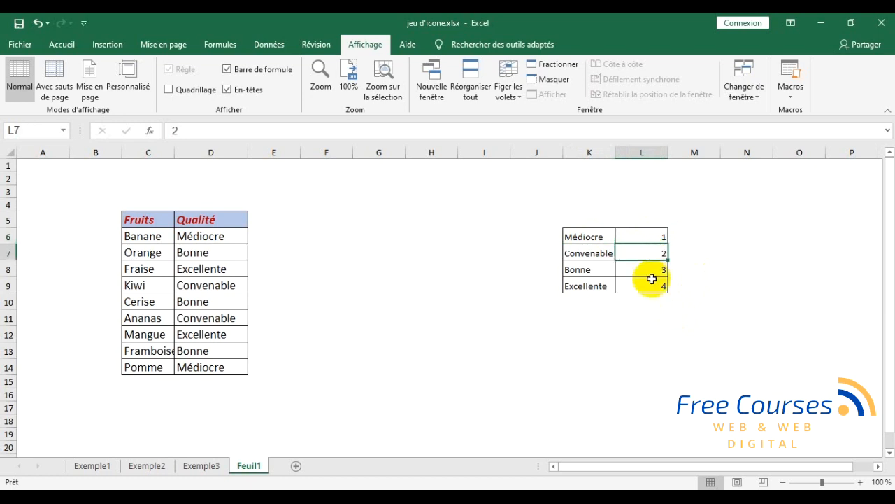
left_click(649, 270)
left_click(653, 287)
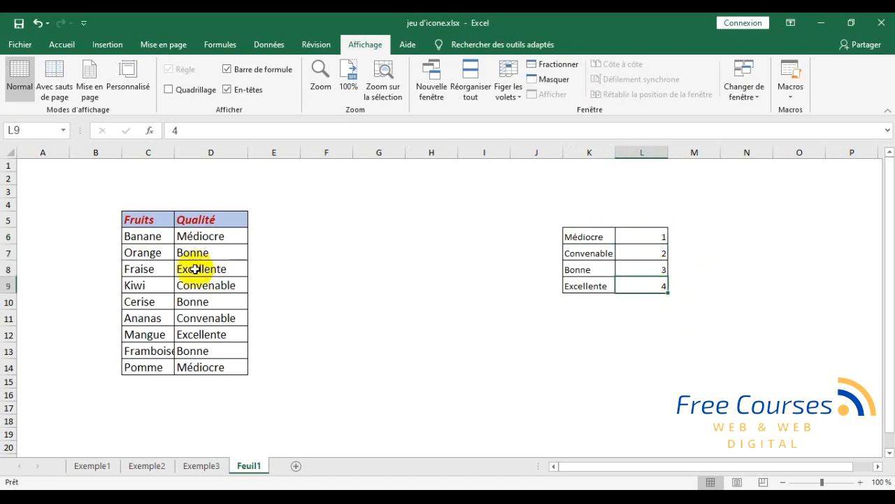
- Check the fruits' Qualité entries in column D against the rating scale in K6:L9
left_click(230, 239)
left_click(231, 251)
left_click(234, 268)
left_click(234, 285)
left_click(233, 251)
left_click(231, 301)
left_click(231, 334)
left_click_drag(586, 237, 658, 286)
left_click(629, 381)
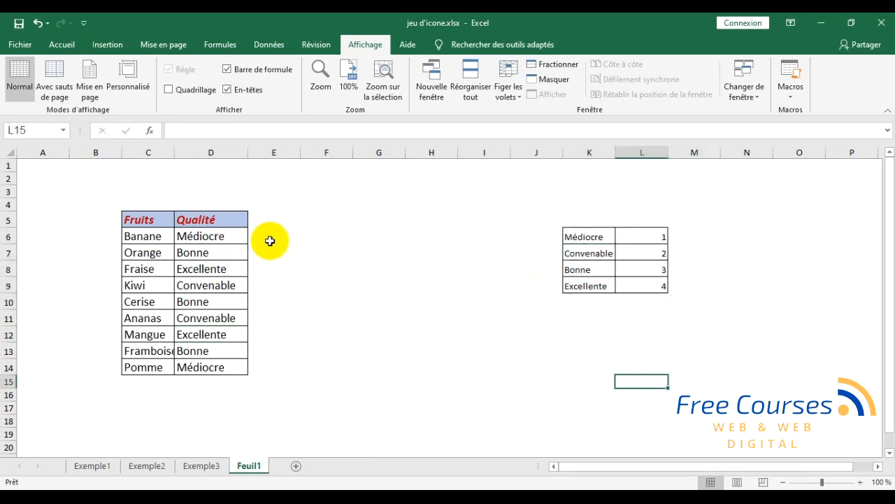
- Narrow column E and enter the quality codes 1, 3 and 4 in E6:E8 for Banane, Orange and Fraise
left_click(273, 236)
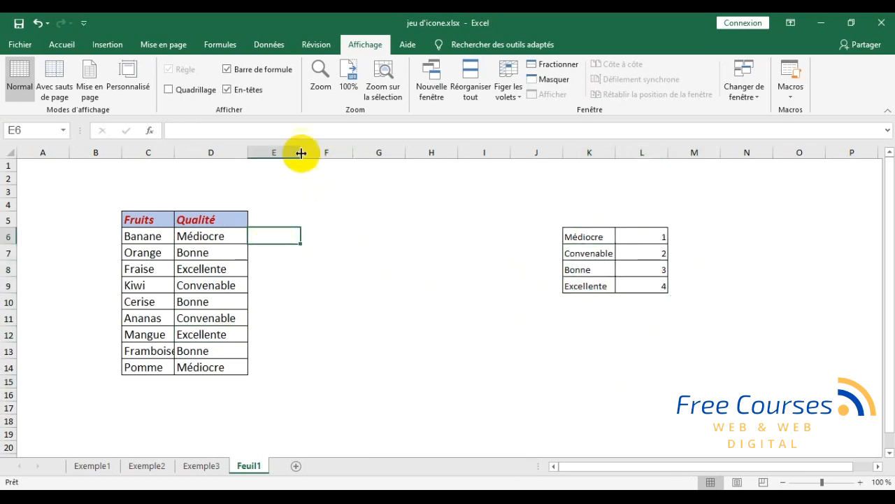
left_click_drag(304, 157, 273, 157)
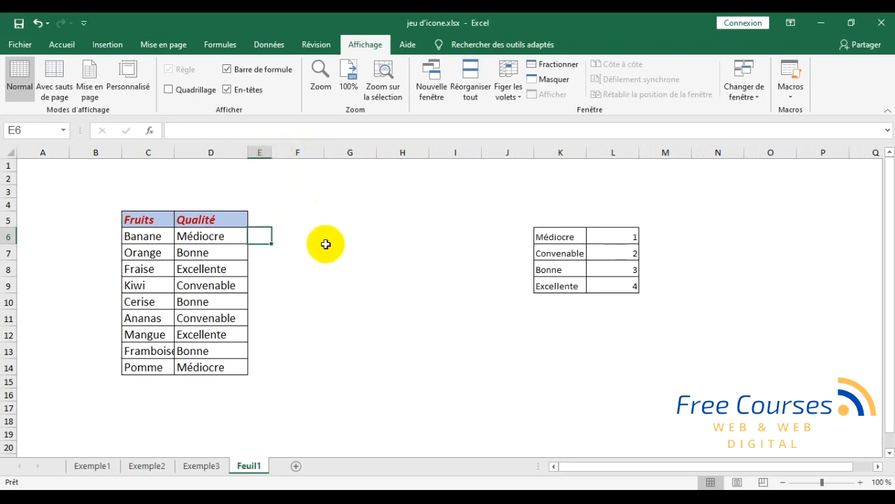
type("1")
key("Return")
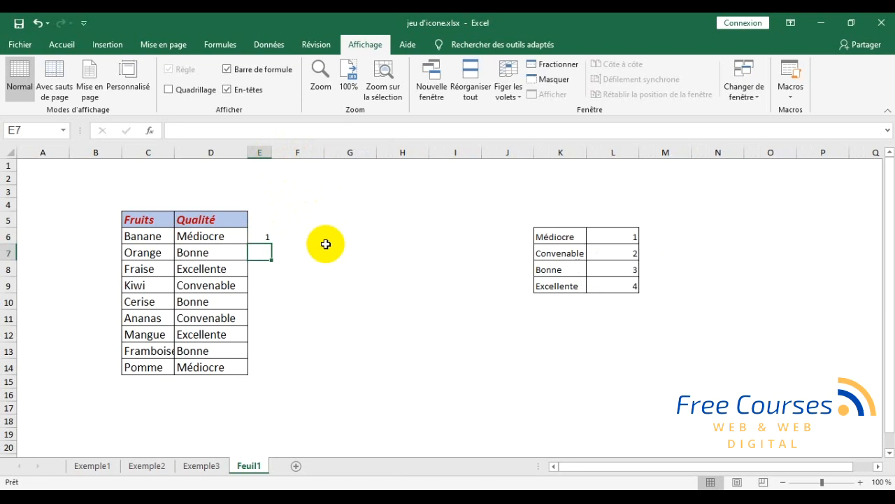
type("3")
key("Tab")
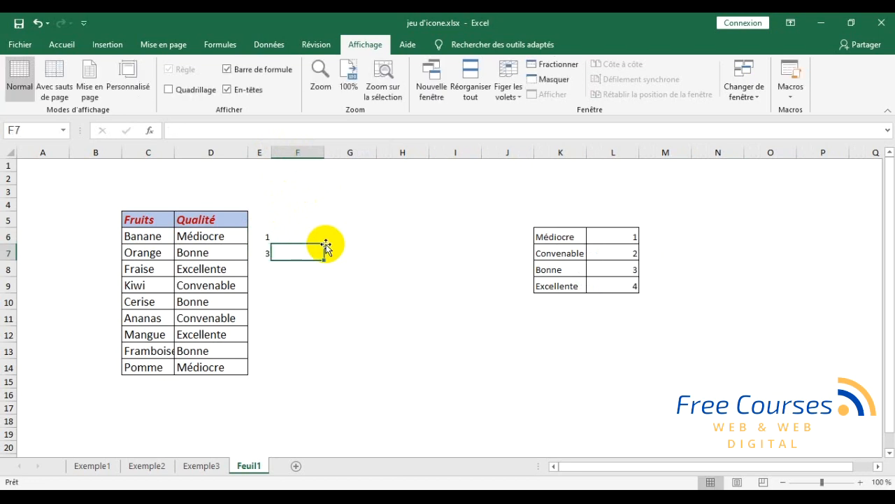
key("Down")
key("Down")
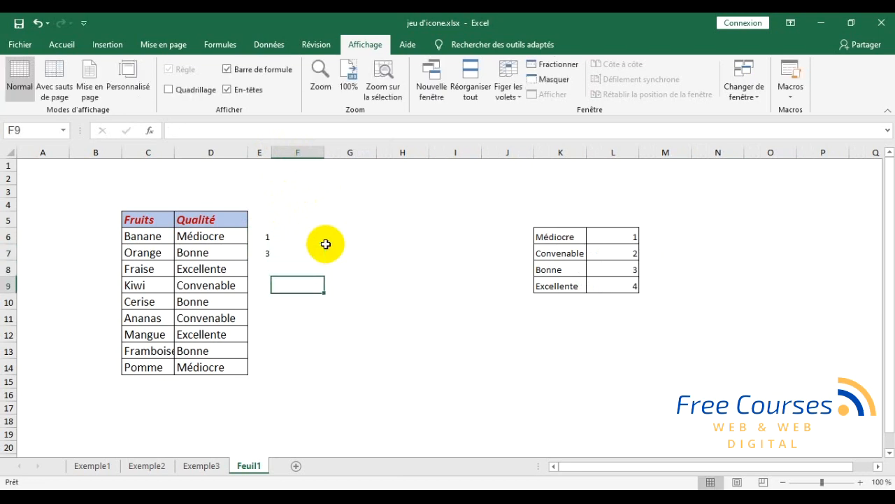
key("Left")
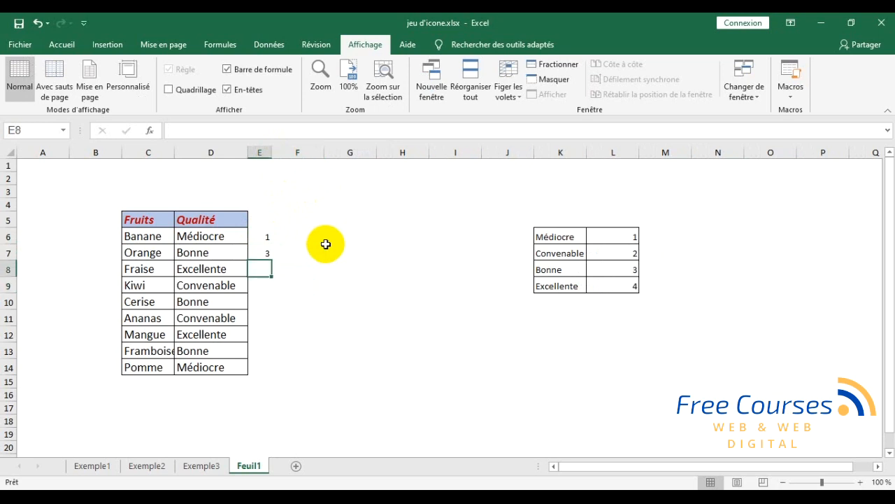
type("4")
key("Return")
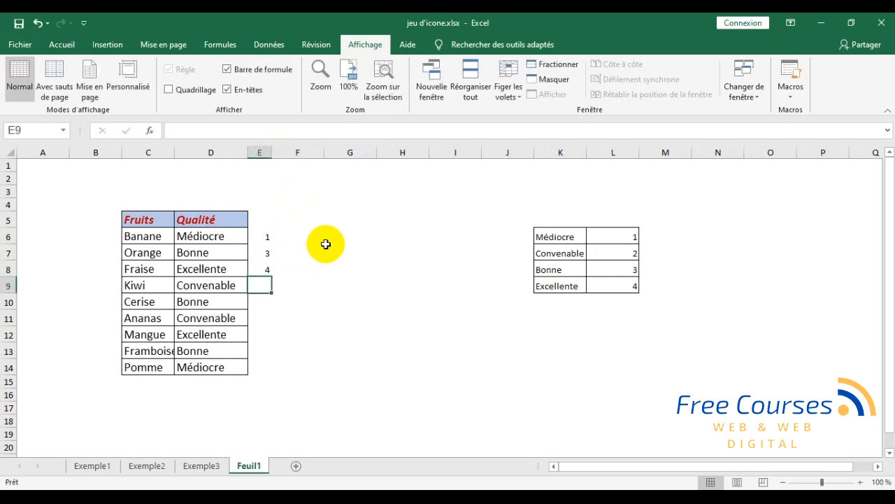
- Enter the quality codes 2, 3, 2, 4, 3 and 1 in E9:E14 for the fruits from Kiwi to Pomme
type("2")
key("Return")
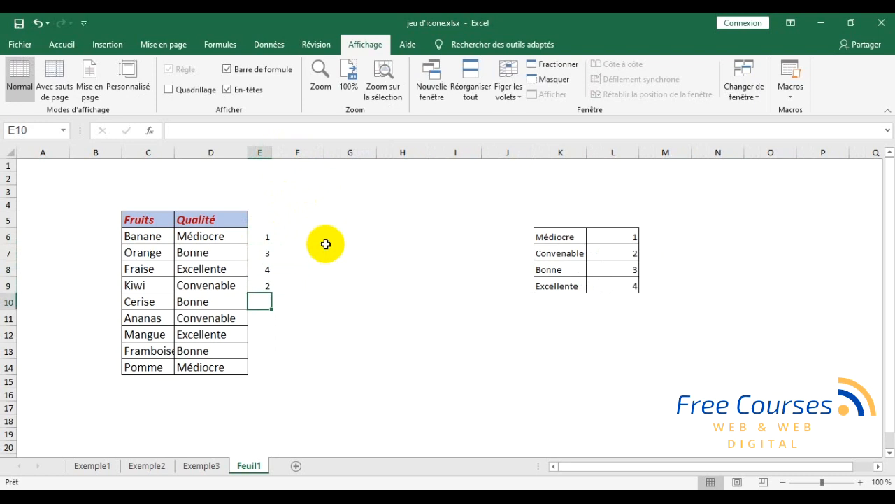
type("3")
key("Return")
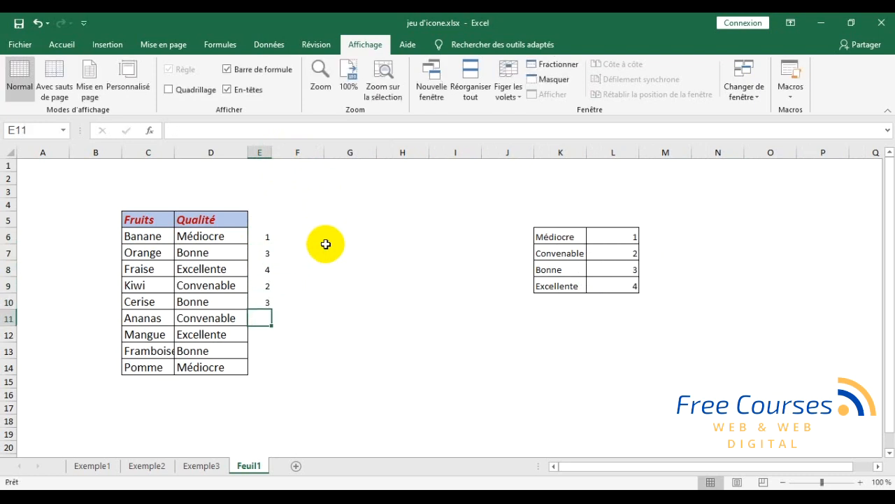
type("2")
key("Return")
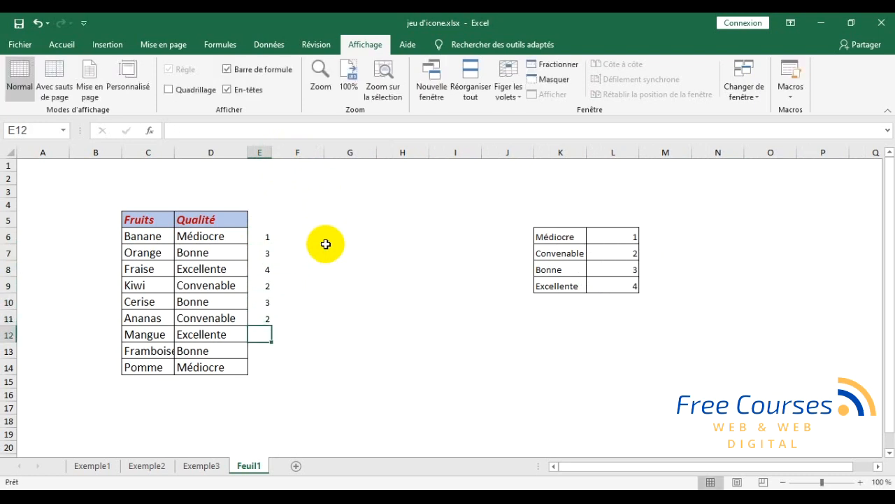
type("4")
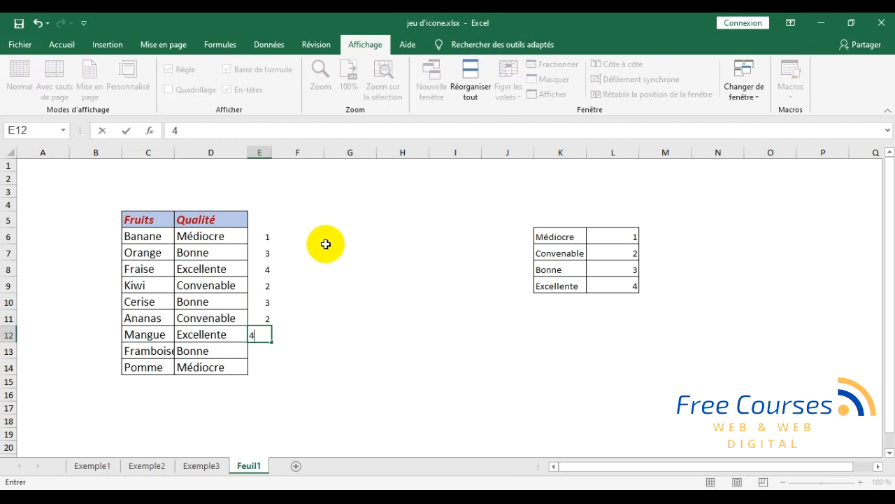
key("Return")
type("3")
key("Return")
type("1")
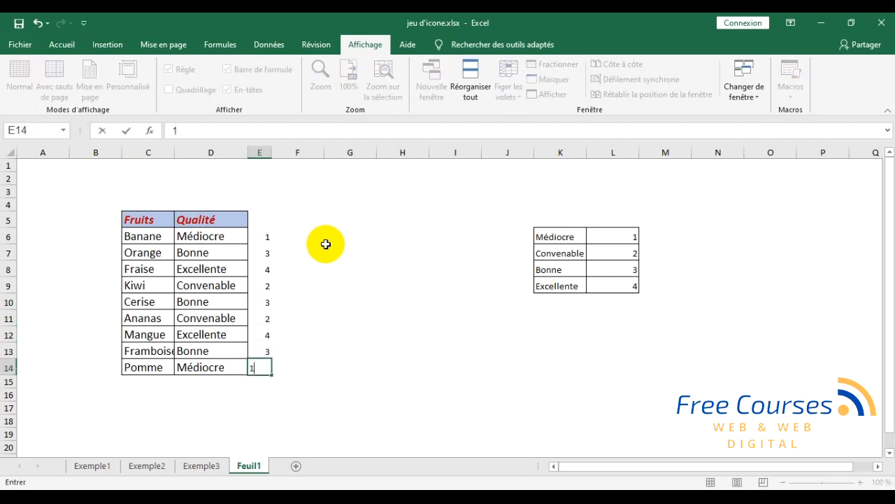
left_click(357, 268)
- Start a new conditional formatting rule for the codes in E6:E14 using the Jeux d'icônes format style
left_click(263, 238)
left_click(374, 315)
left_click_drag(260, 237, 269, 371)
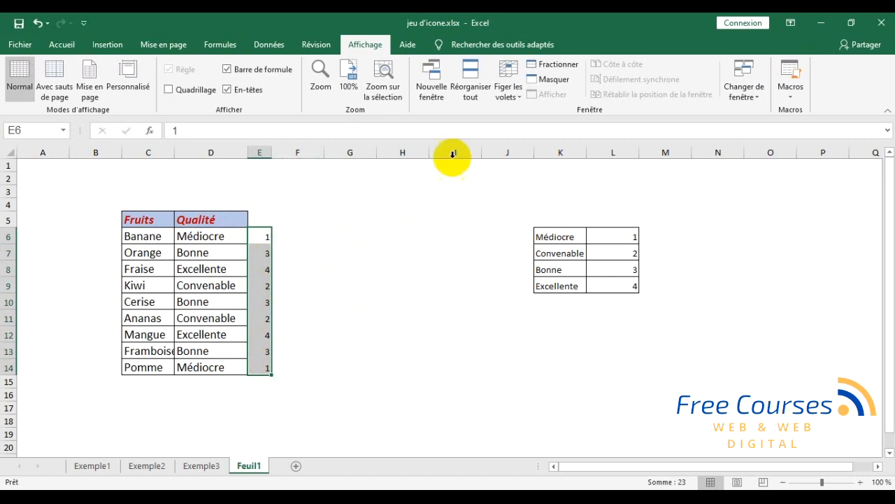
left_click(73, 45)
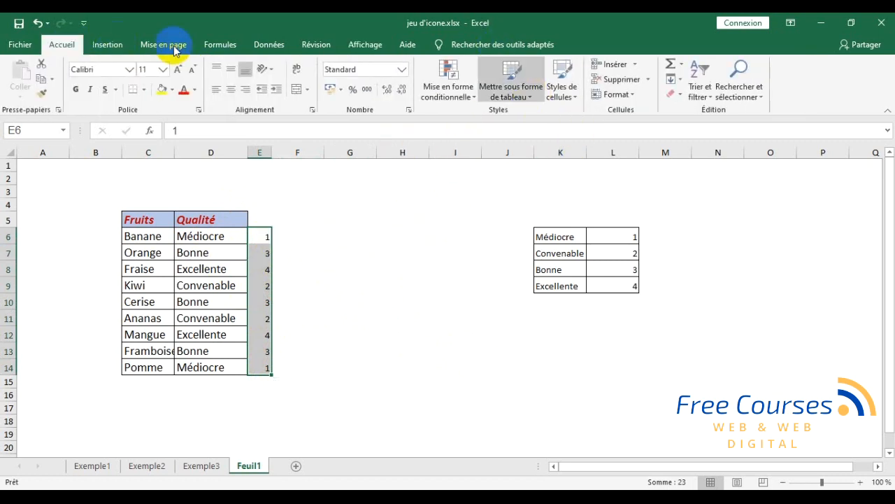
left_click(462, 97)
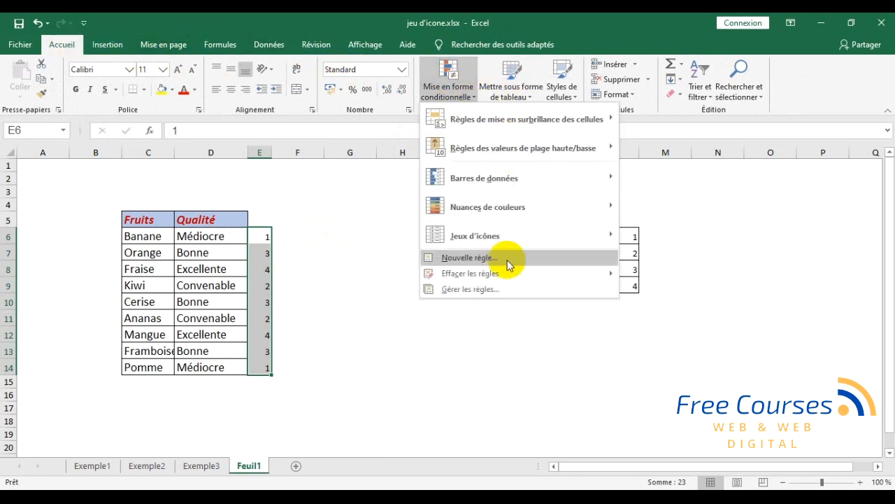
left_click(508, 266)
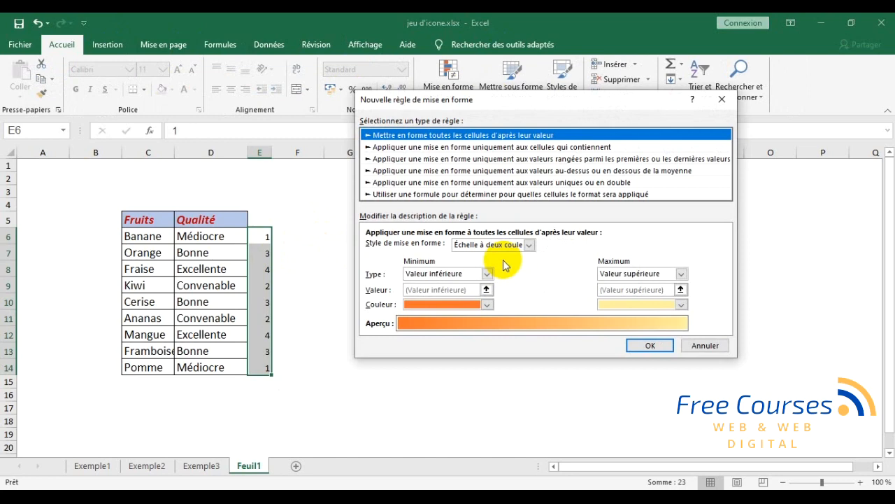
left_click(529, 246)
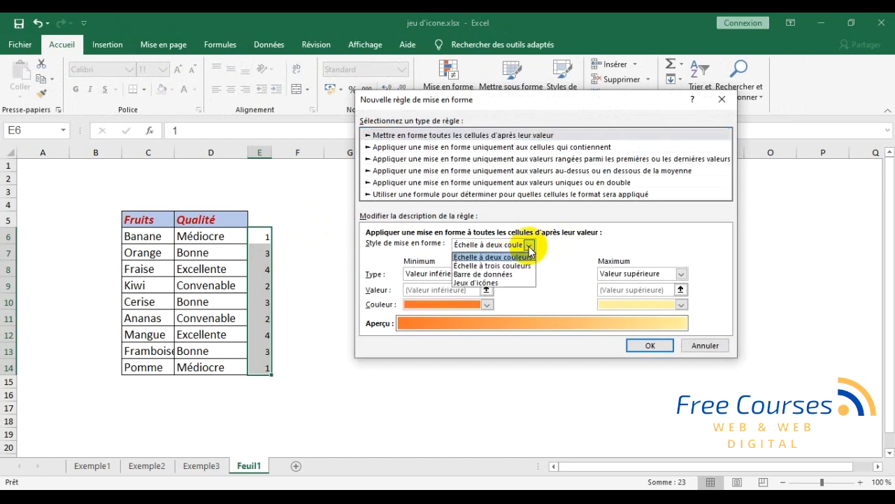
left_click(497, 283)
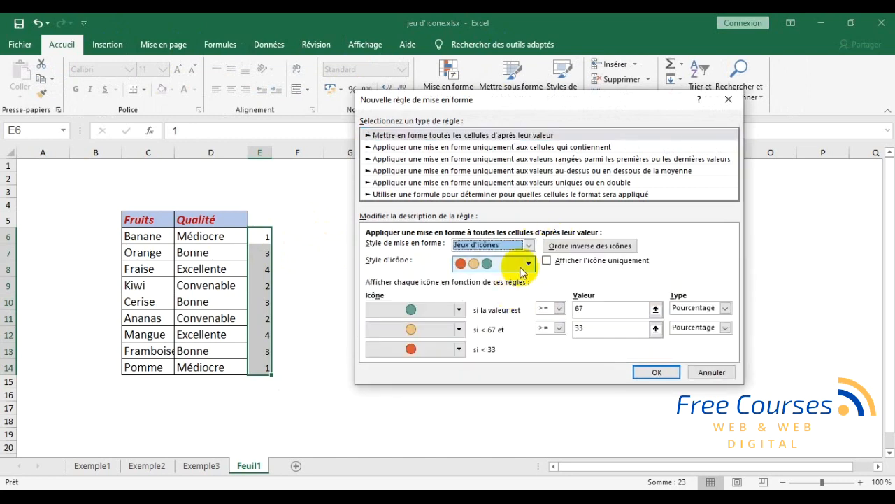
- Choose the four-icon blue signal-bar style, show only the icons without the numbers, and apply the rule to E6:E14
left_click(529, 264)
left_click_drag(531, 306, 530, 336)
left_click(491, 324)
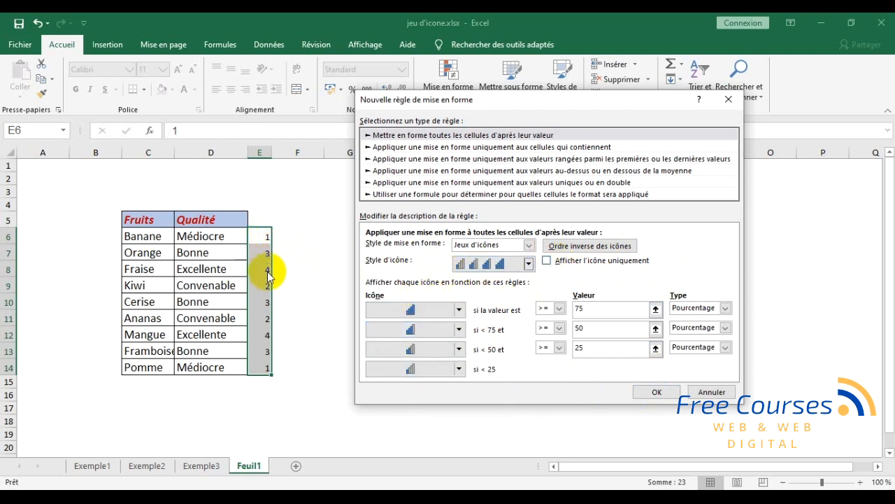
left_click(546, 261)
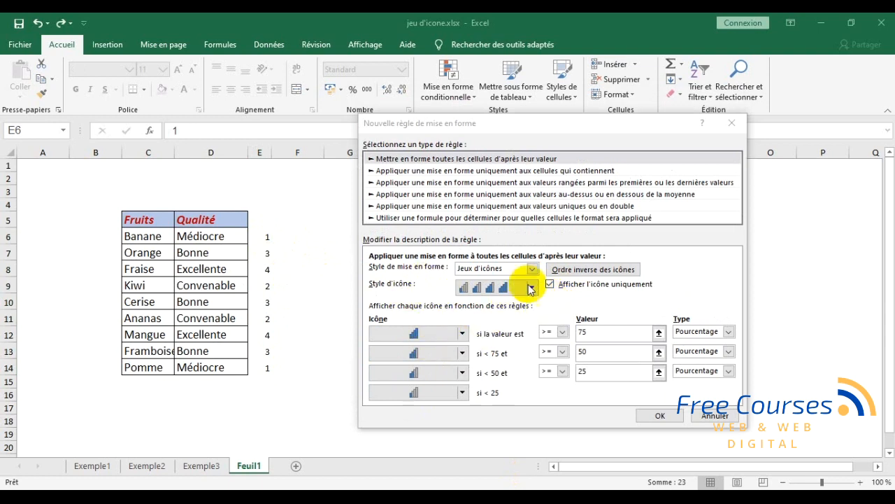
left_click(661, 415)
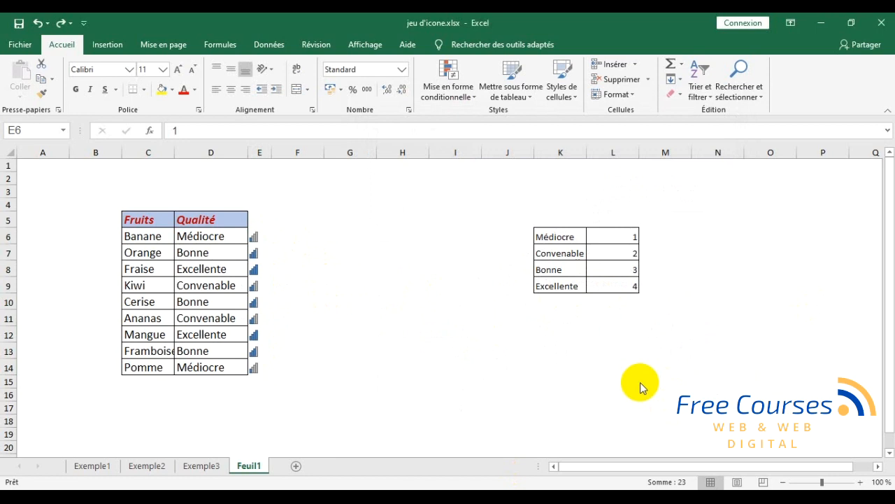
left_click(506, 394)
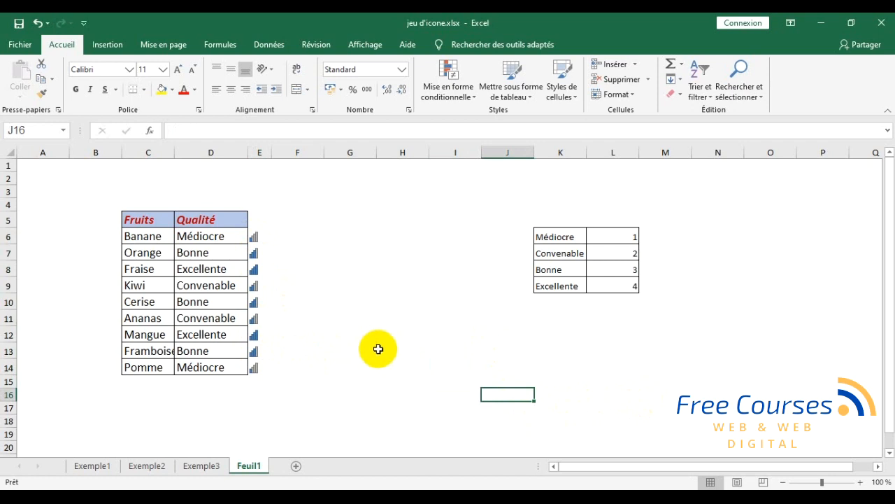
scroll(387, 350, "down", 2)
scroll(387, 349, "up", 2)
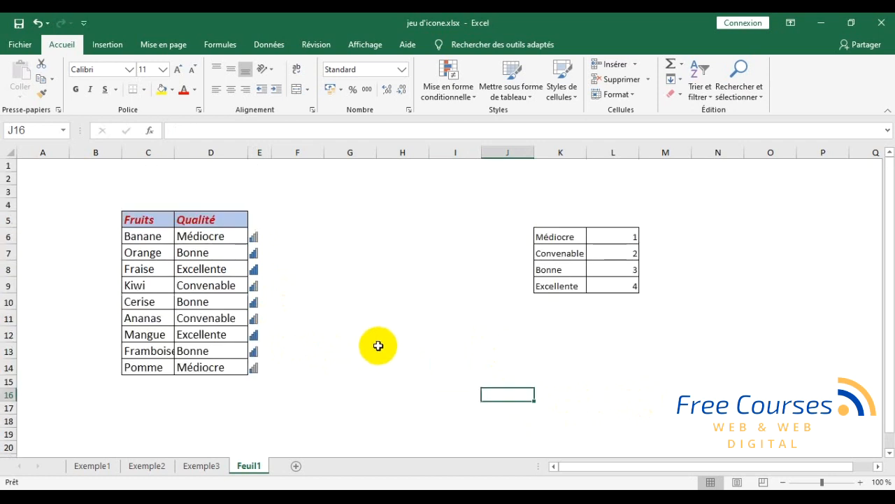
scroll(391, 272, "down", 2)
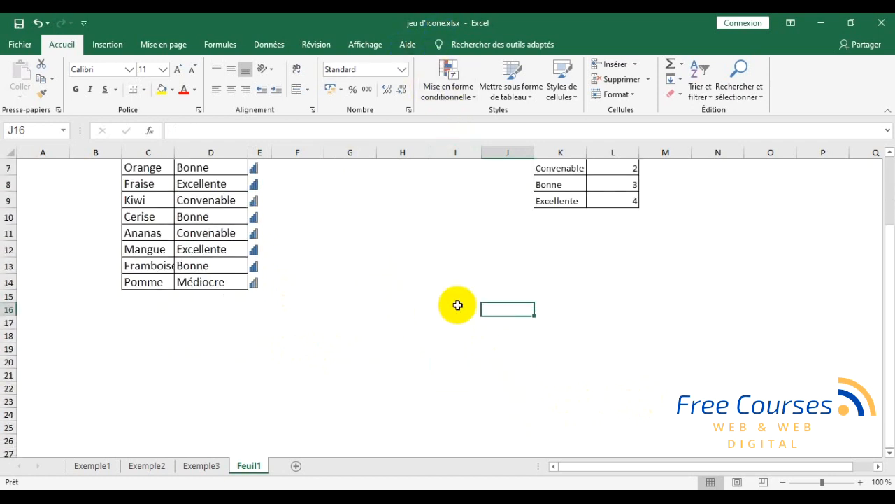
scroll(457, 306, "up", 2)
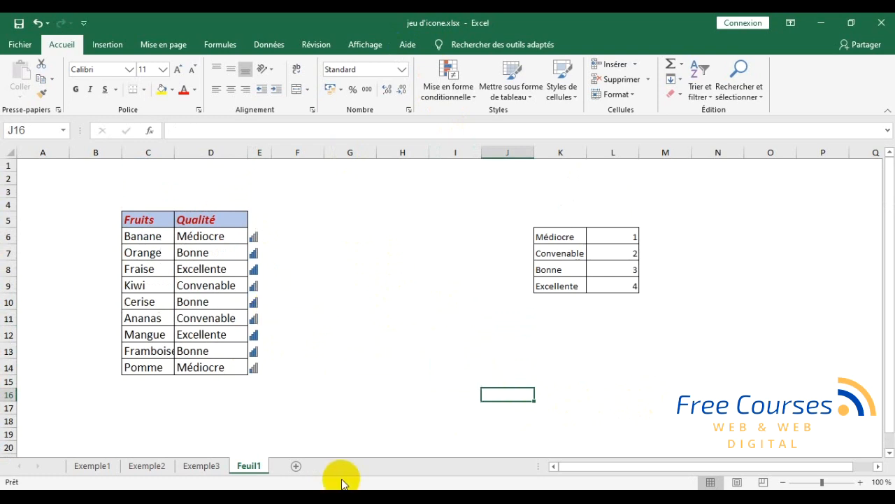
- Review the Exemple1, Exemple2 and Exemple3 sheets, including Exemple3's correction instructions, coded fruit table and final result
left_click(111, 466)
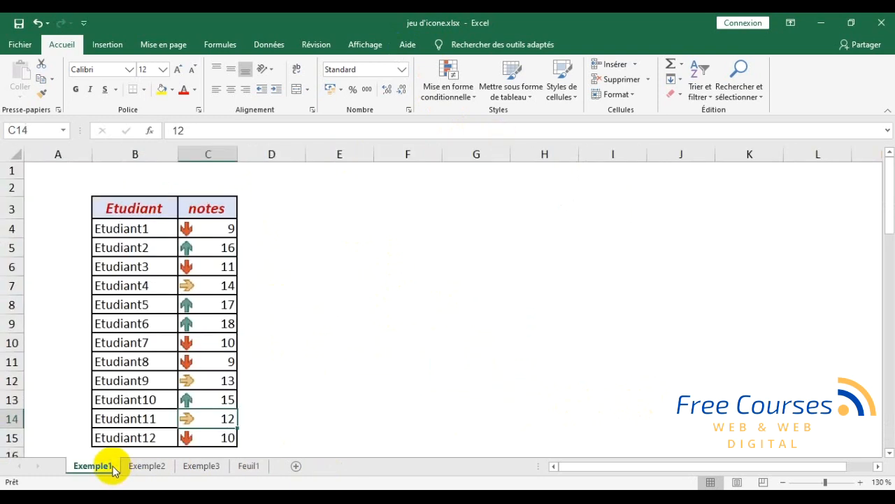
left_click(143, 466)
left_click(201, 466)
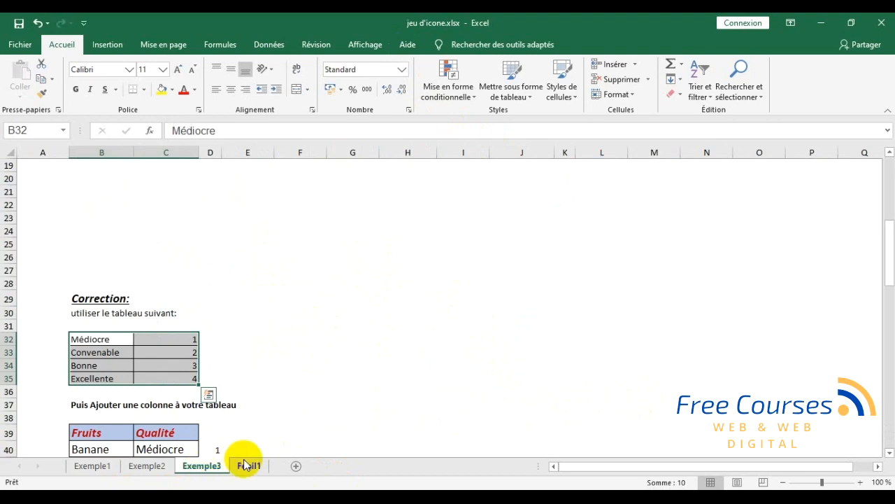
scroll(200, 339, "up", 10)
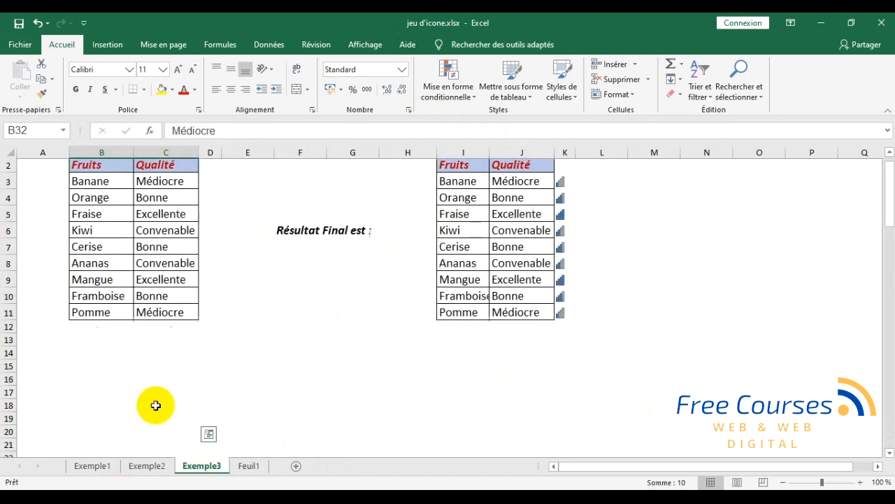
scroll(158, 402, "down", 10)
scroll(171, 402, "up", 10)
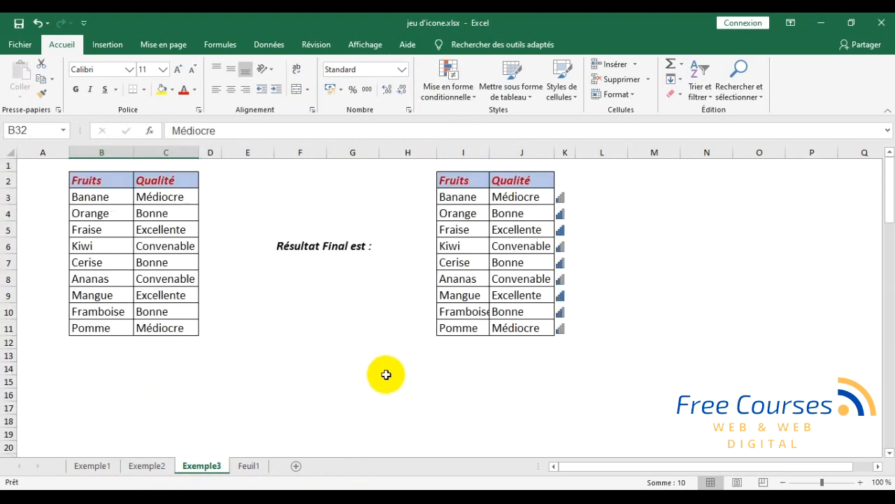
scroll(386, 373, "down", 14)
scroll(388, 375, "up", 8)
scroll(388, 375, "down", 5)
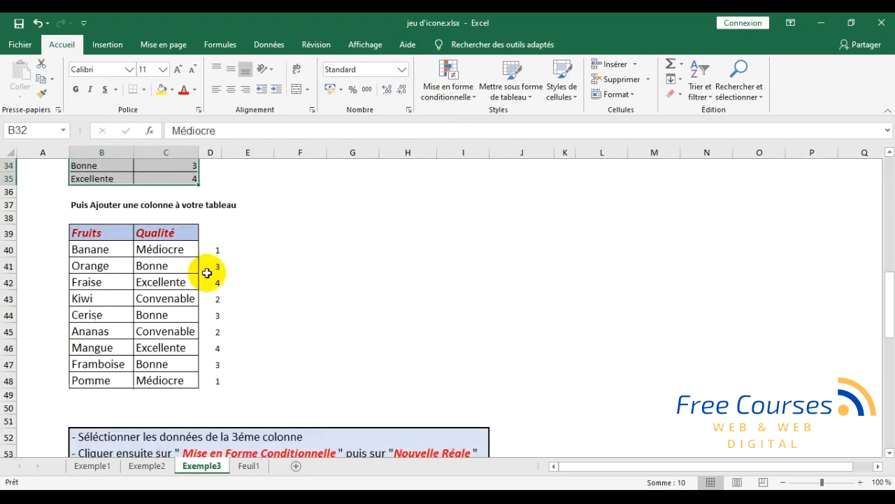
scroll(266, 343, "down", 11)
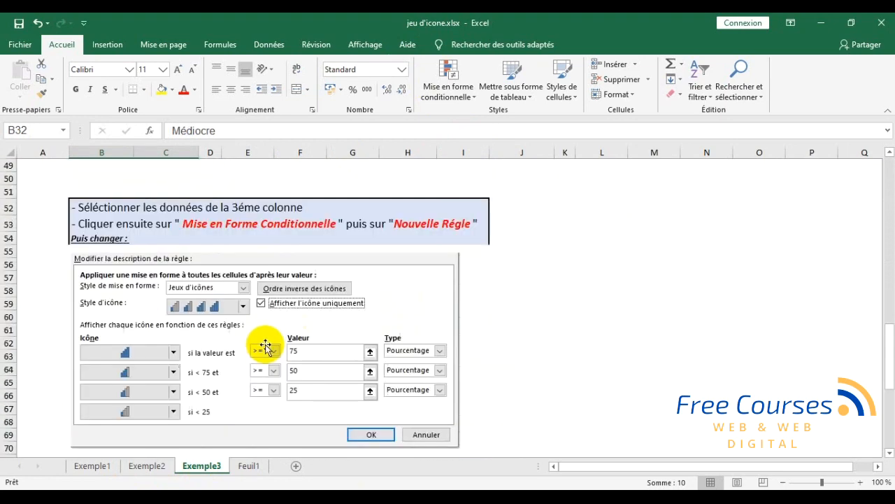
scroll(273, 343, "up", 18)
scroll(283, 356, "up", 5)
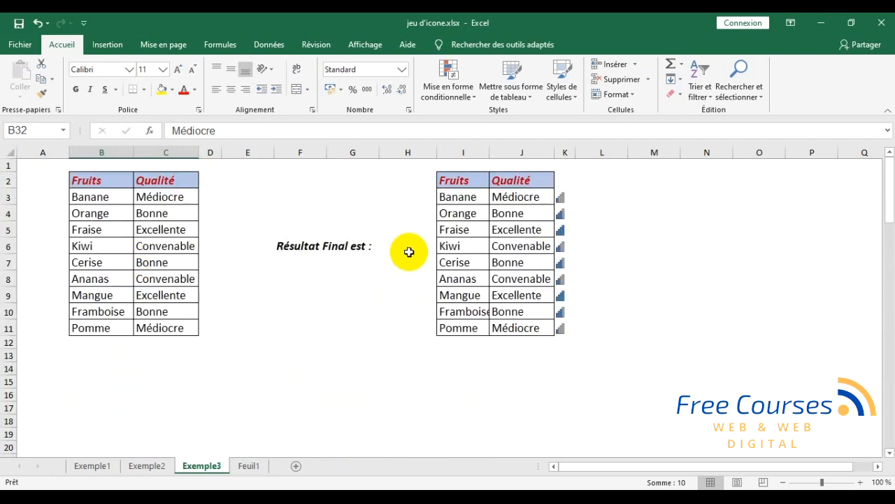